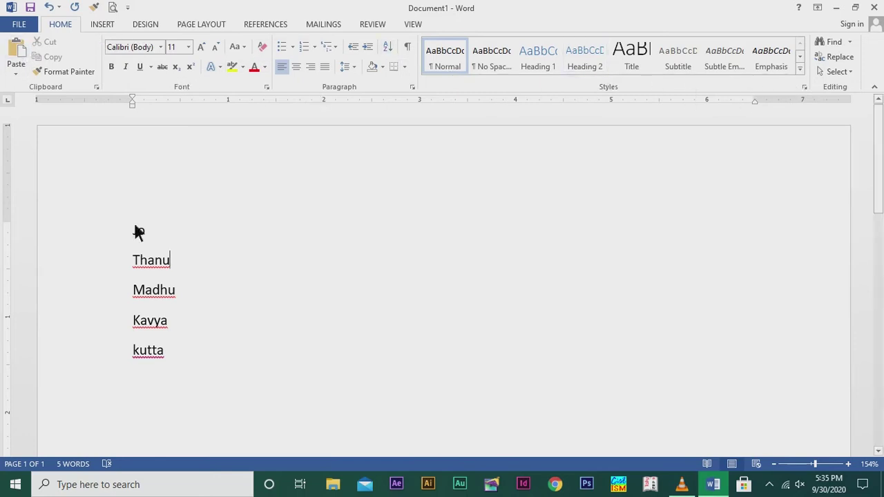
Apply solid round bullets to all five names in the list
left_click_drag(134, 229, 165, 362)
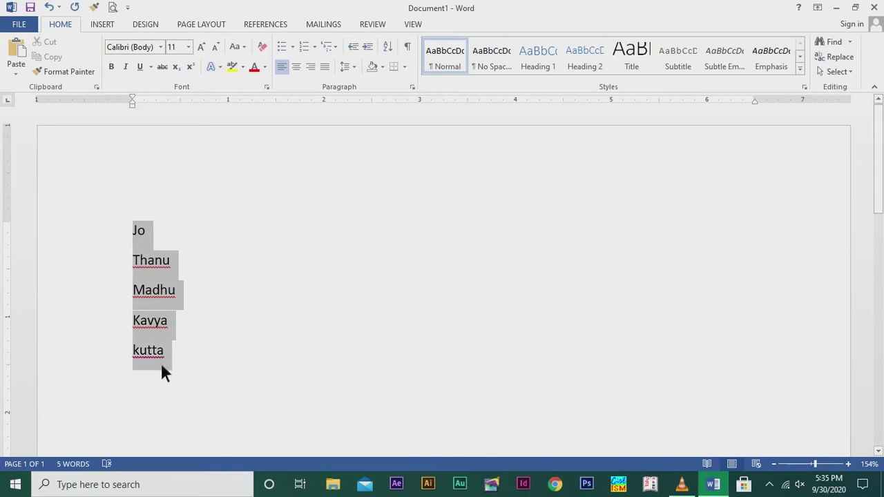
left_click_drag(164, 373, 164, 373)
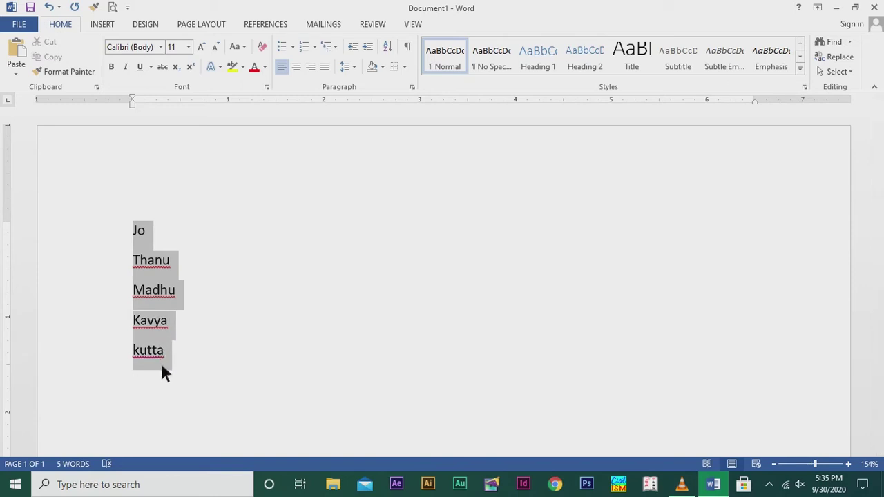
left_click(296, 46)
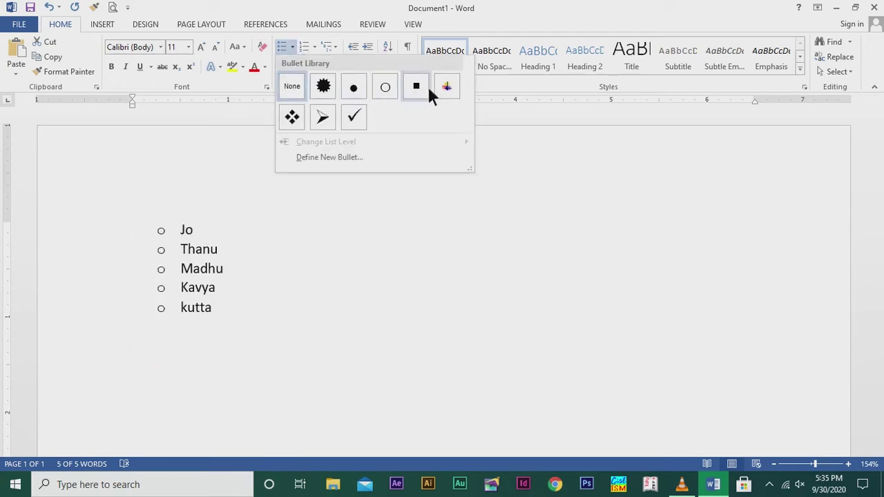
left_click(362, 87)
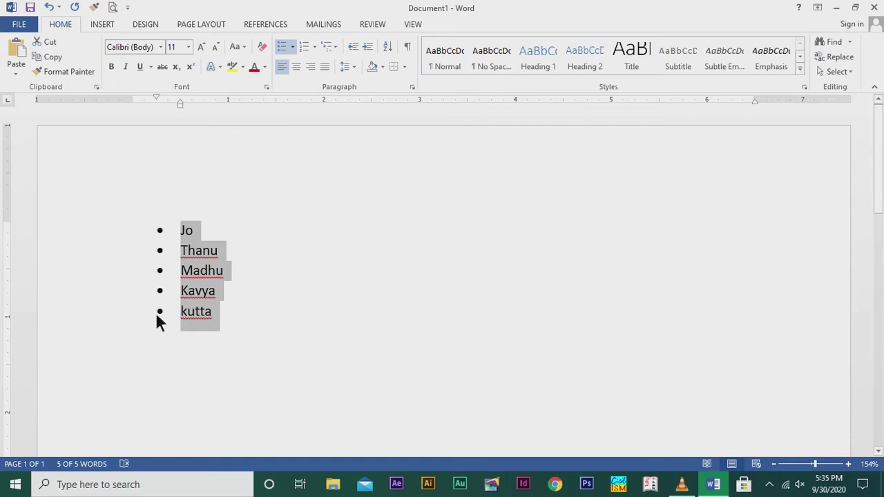
Remove the round bullets from all five names by setting the bullet style to None
left_click(153, 222)
left_click_drag(181, 230, 215, 312)
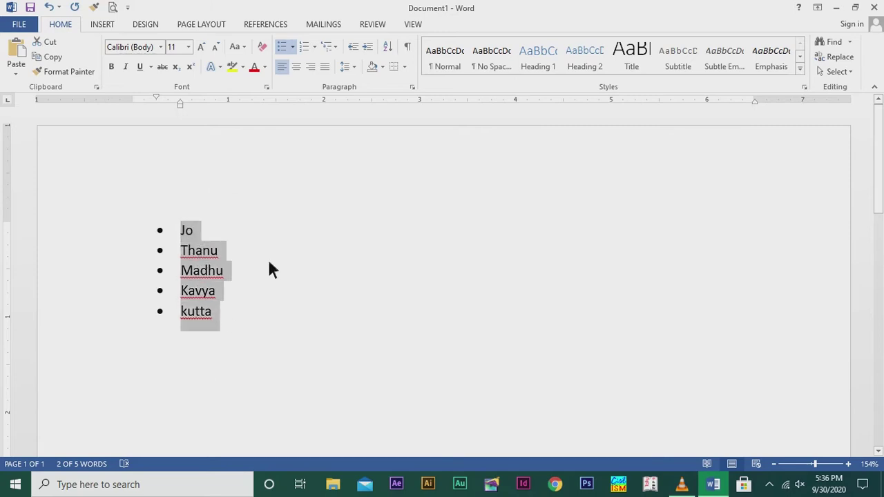
left_click(296, 44)
left_click(291, 132)
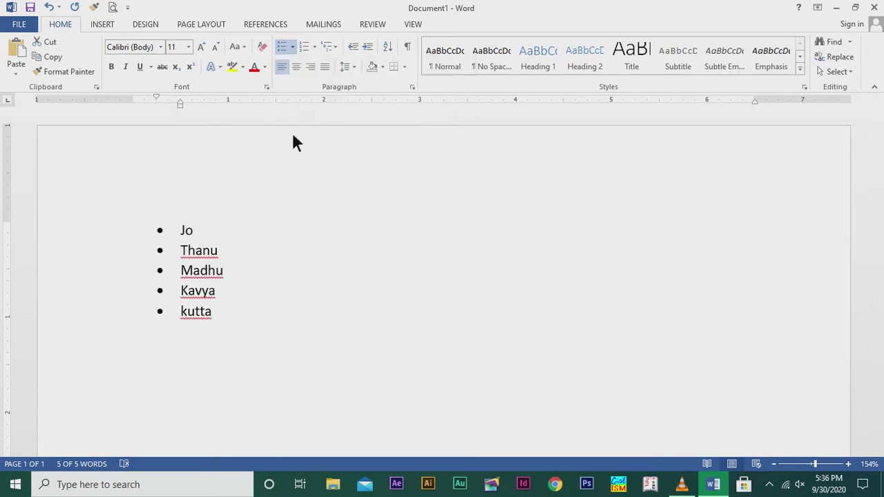
left_click(216, 350)
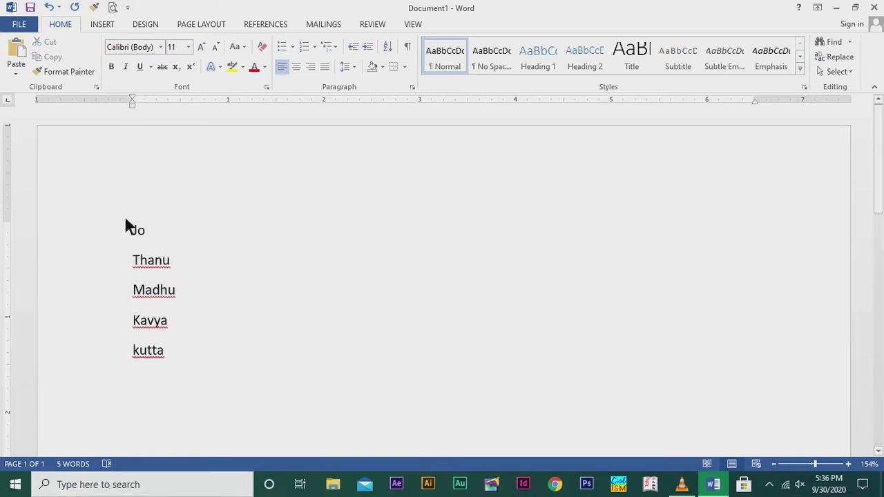
Start defining a new symbol bullet for the five names and set the symbol font to Wingdings
left_click_drag(128, 228, 181, 343)
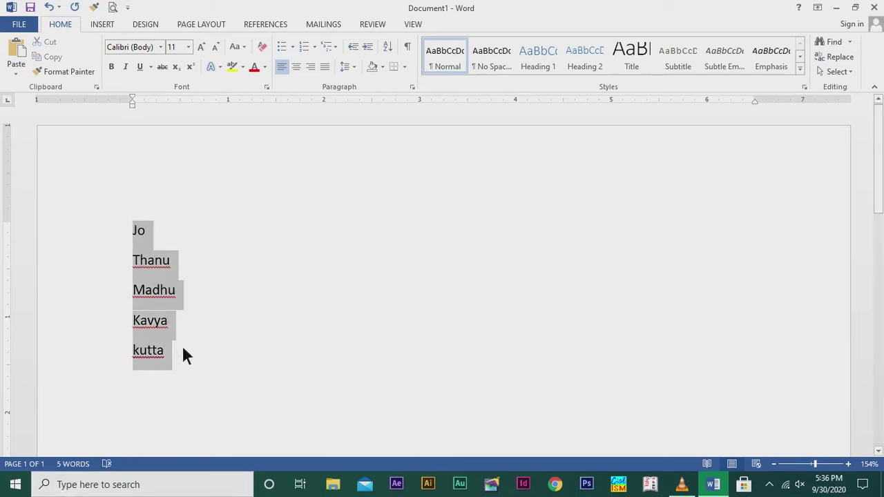
left_click(292, 46)
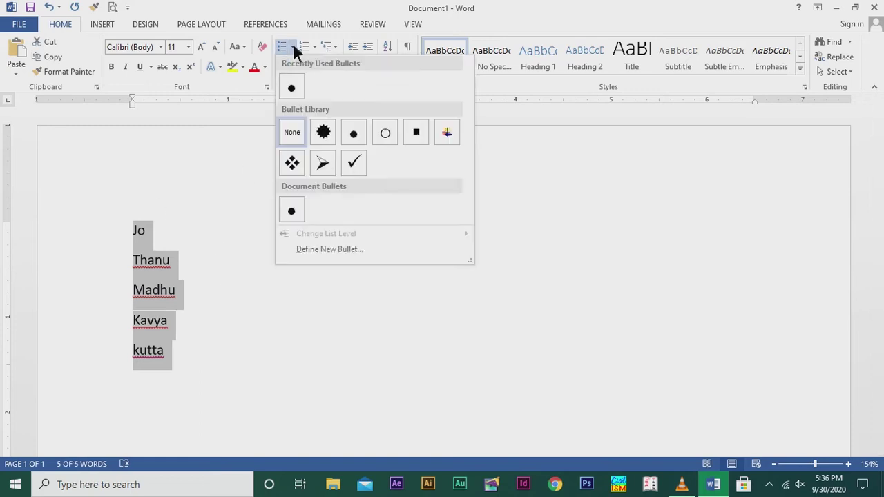
left_click(338, 250)
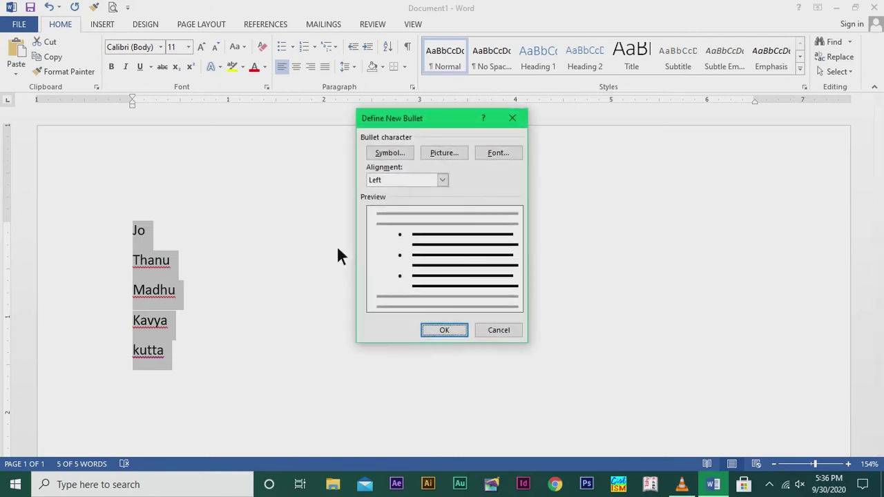
left_click(398, 154)
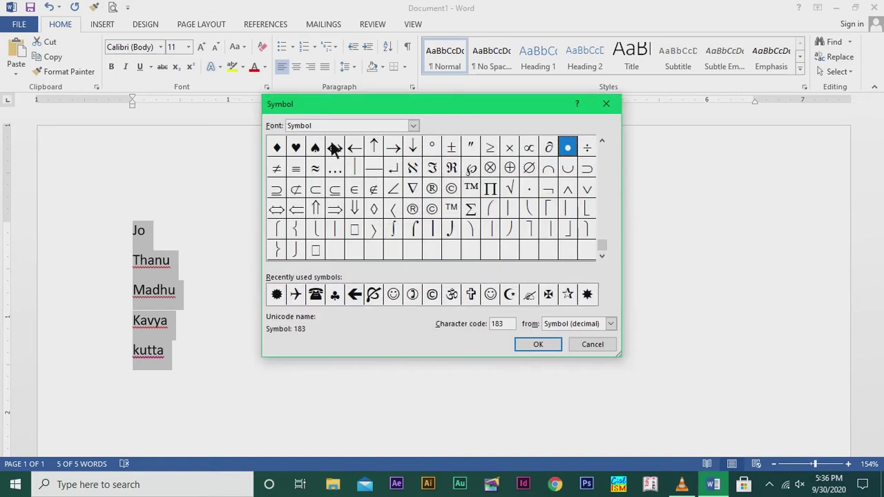
left_click(412, 126)
scroll(420, 158, "down", 2)
scroll(422, 189, "down", 6)
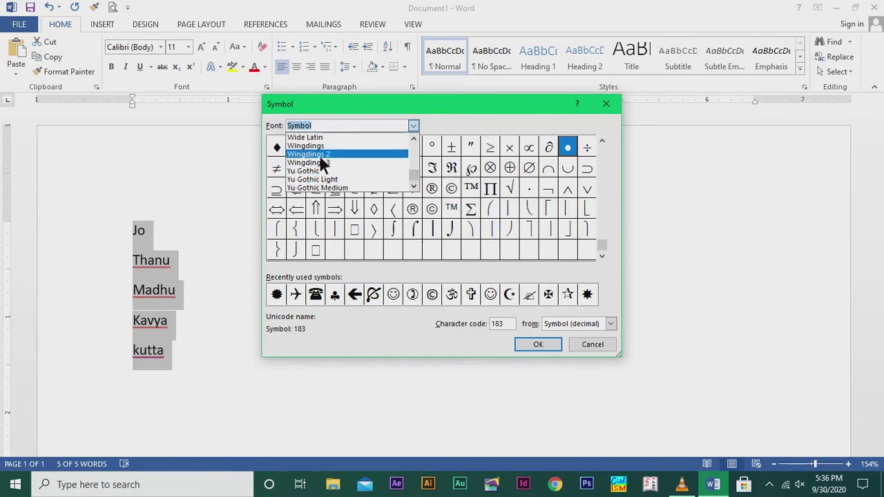
left_click(329, 146)
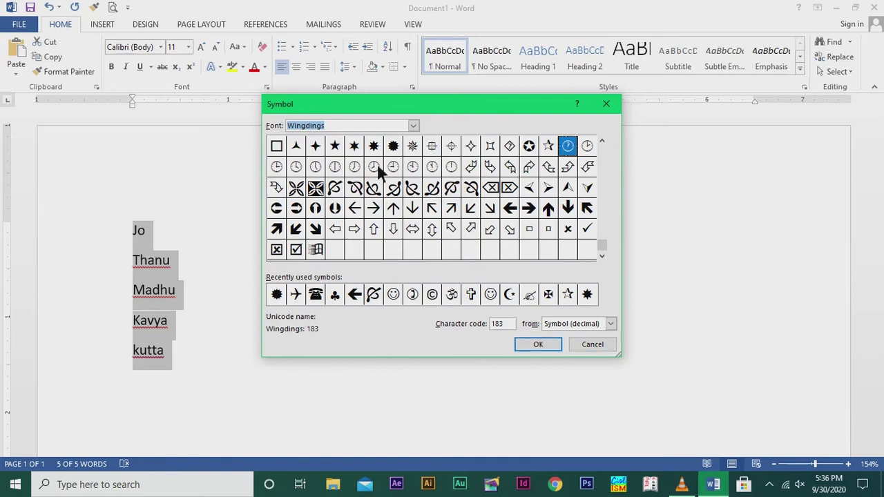
Choose the four-pointed star, Wingdings character code 170, as the new bullet and apply it to the list
left_click(318, 153)
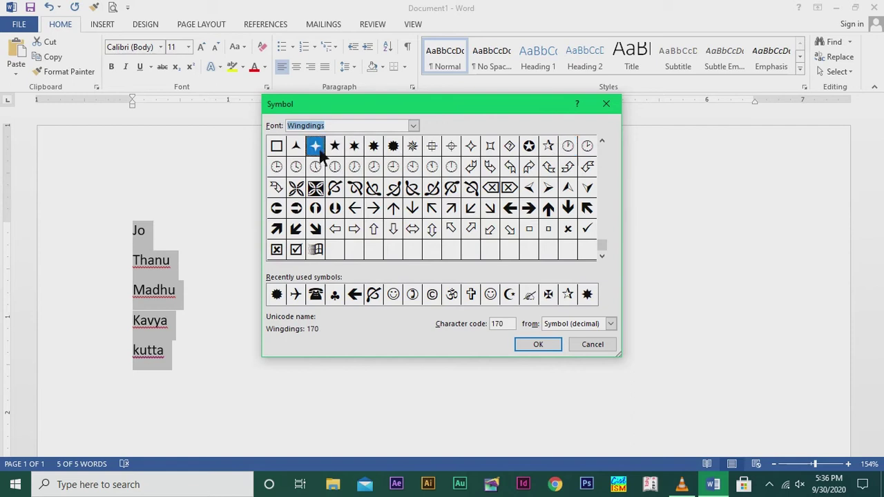
left_click(536, 346)
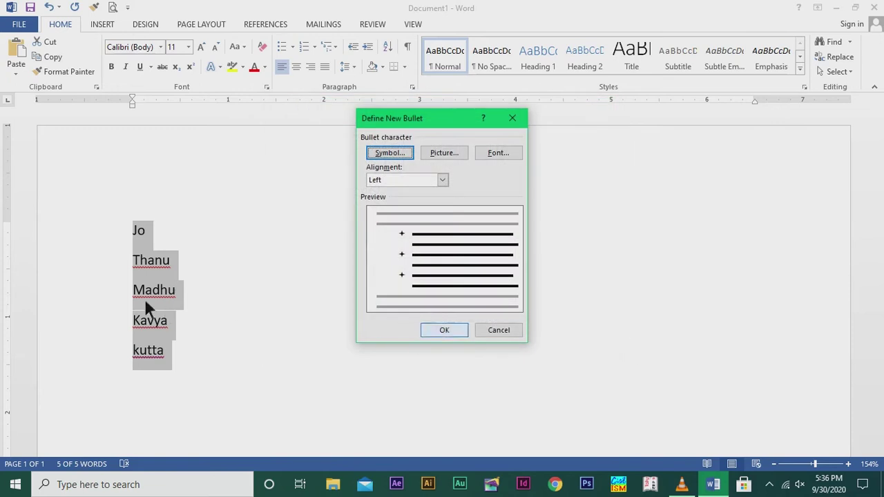
left_click(445, 330)
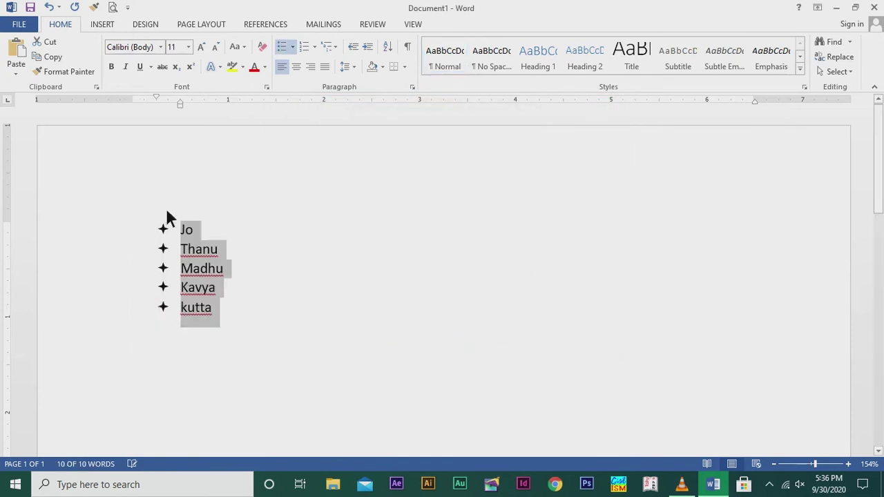
left_click(296, 338)
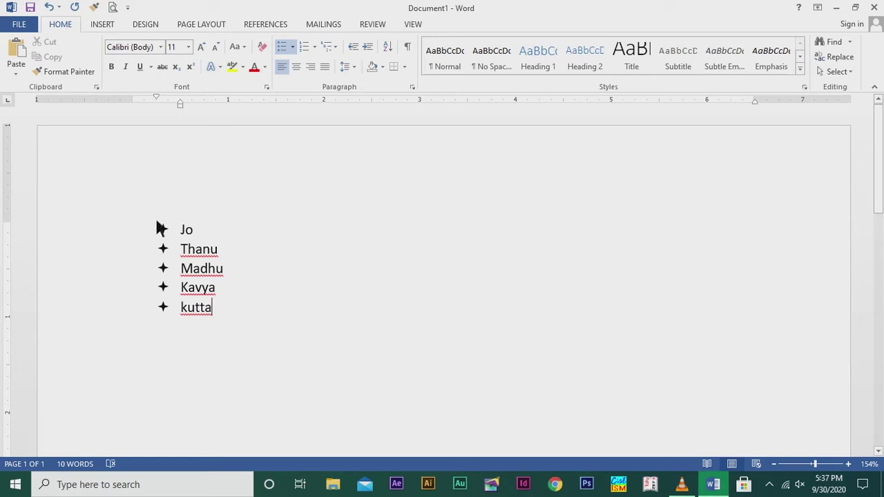
Remove the star bullets from all five names by setting the bullet style to None
left_click_drag(166, 230, 228, 345)
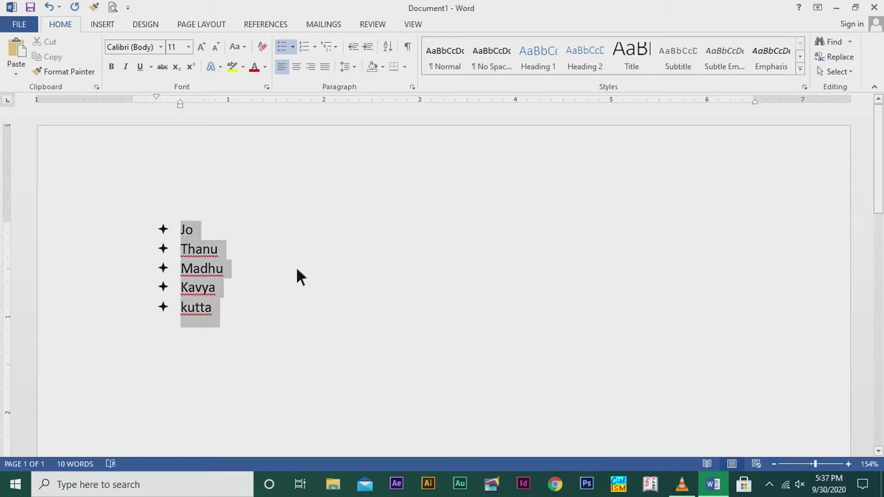
left_click(294, 46)
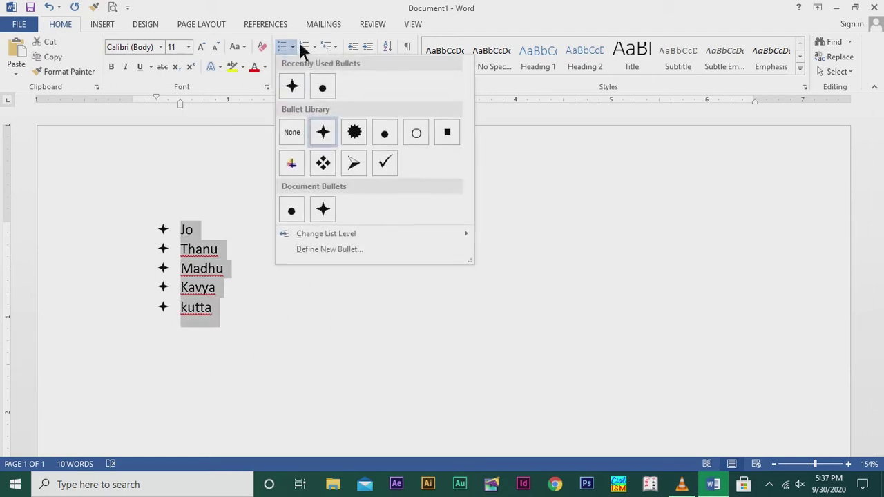
left_click(294, 132)
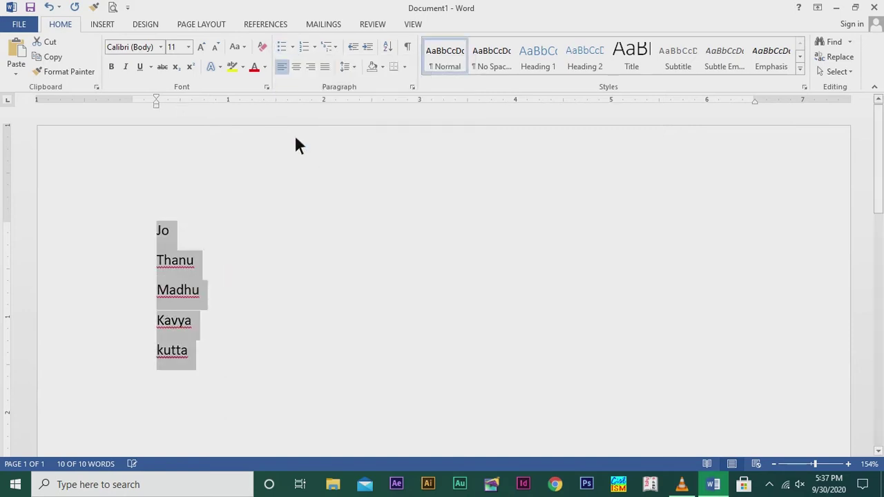
left_click(219, 299)
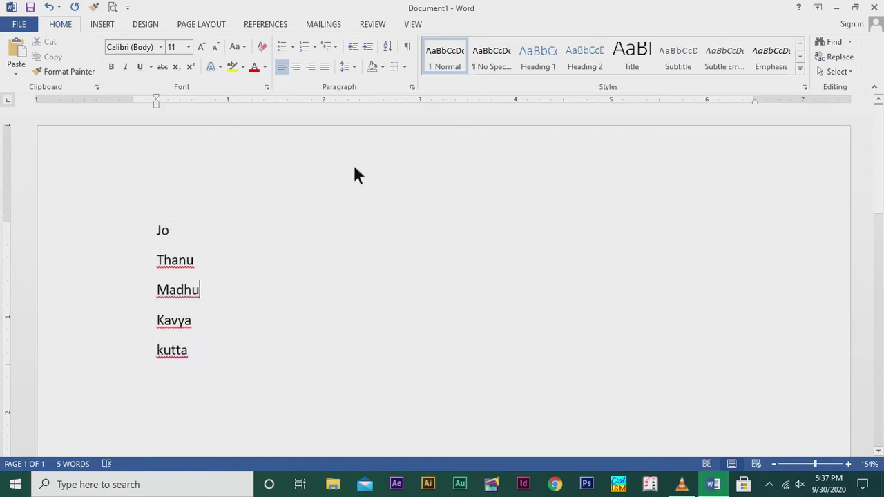
Examine the numbering and multilevel list formats available for the five names, keeping the numbering at None
left_click_drag(147, 224, 200, 355)
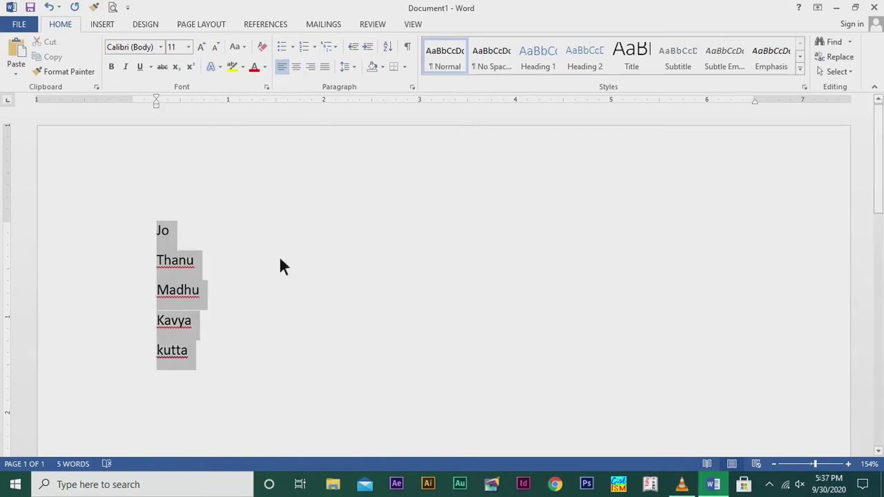
left_click(315, 46)
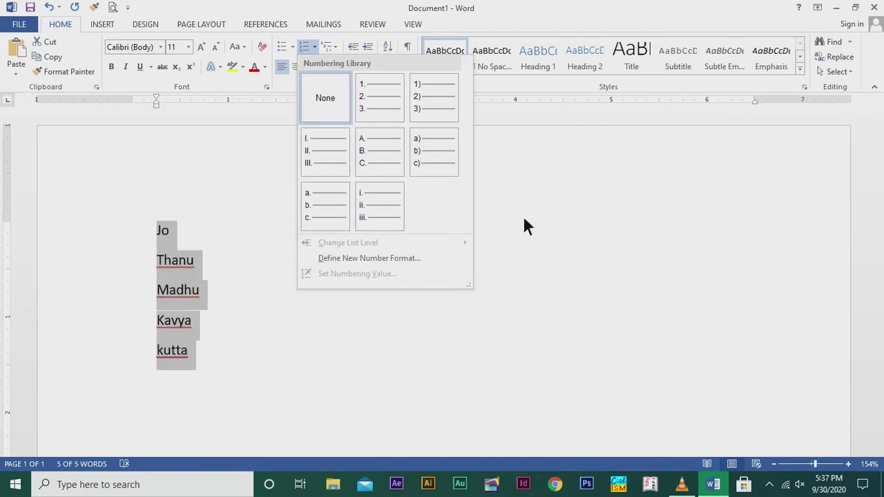
left_click(331, 104)
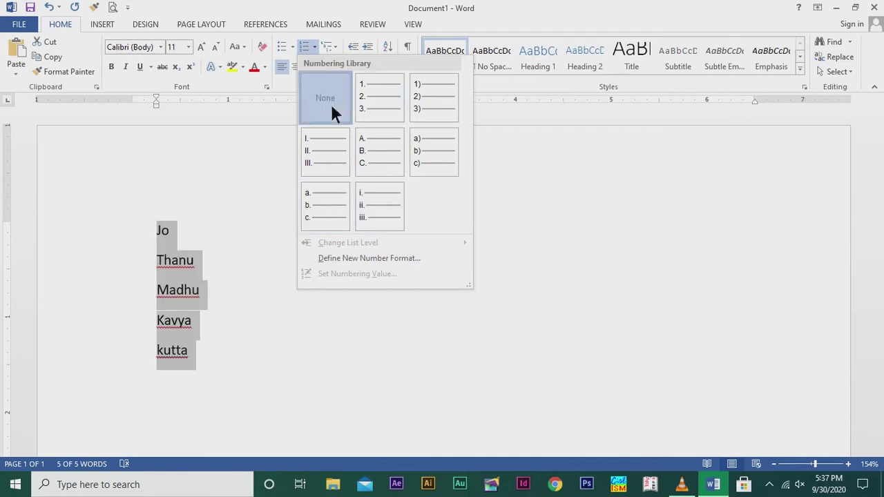
left_click(341, 48)
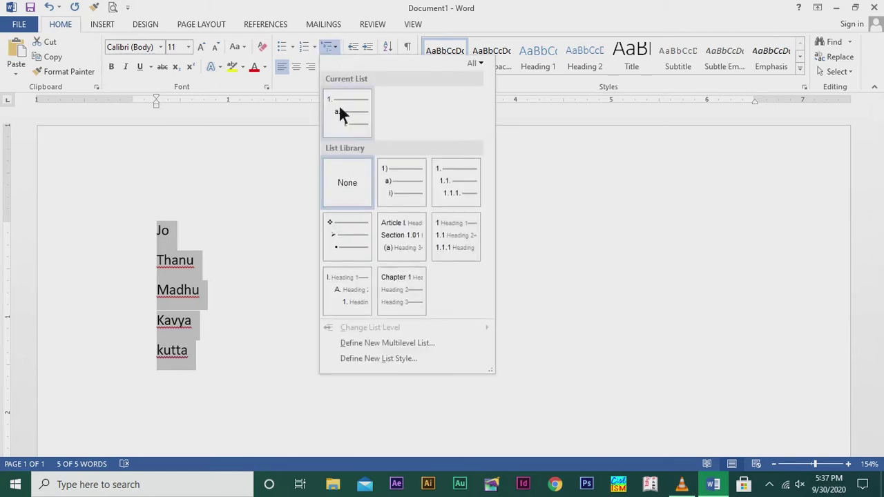
left_click(265, 236)
Apply the current 1., a., i. multilevel list format to the first three names
left_click_drag(154, 230, 203, 300)
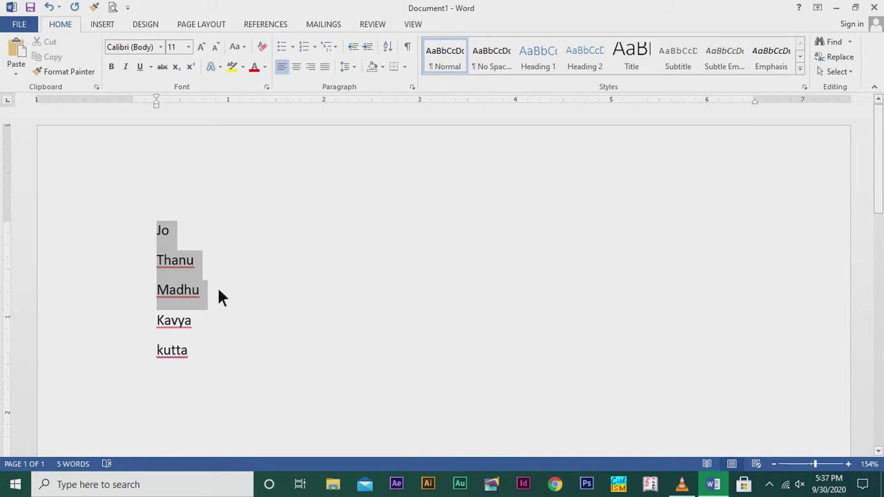
left_click(341, 45)
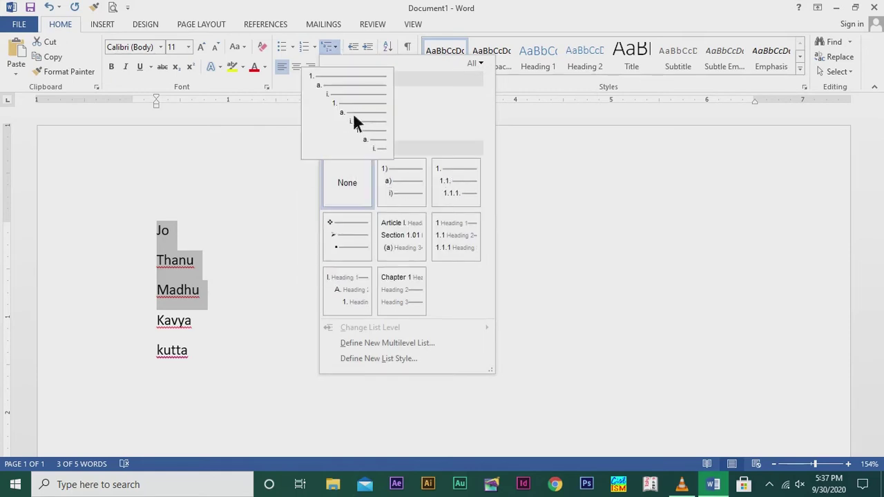
left_click(352, 119)
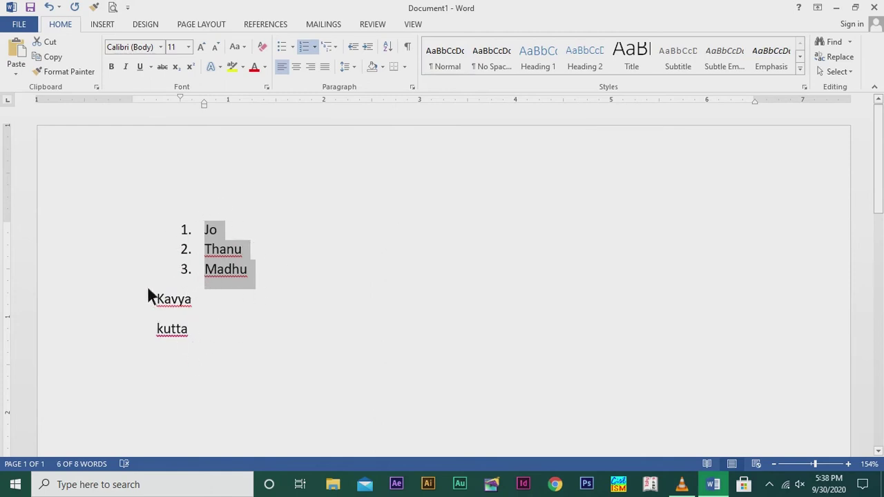
Define a new list style for the first three names with first-level numbering starting at 50
left_click(341, 45)
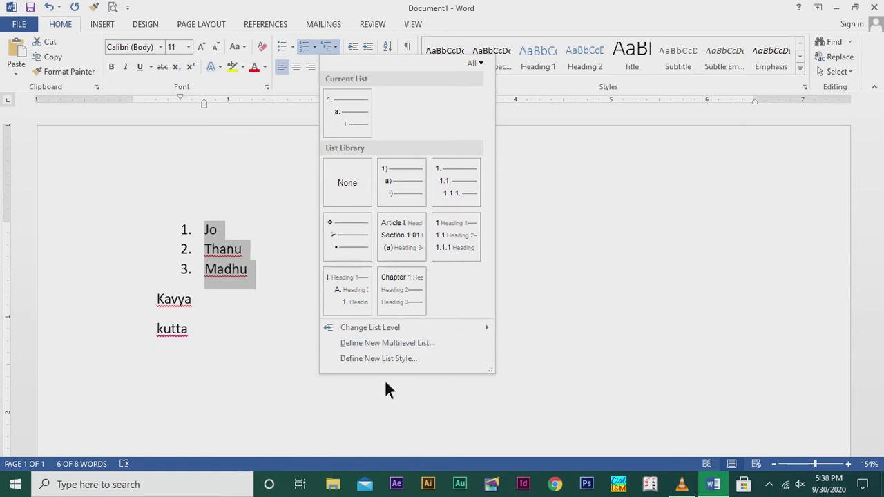
left_click(385, 359)
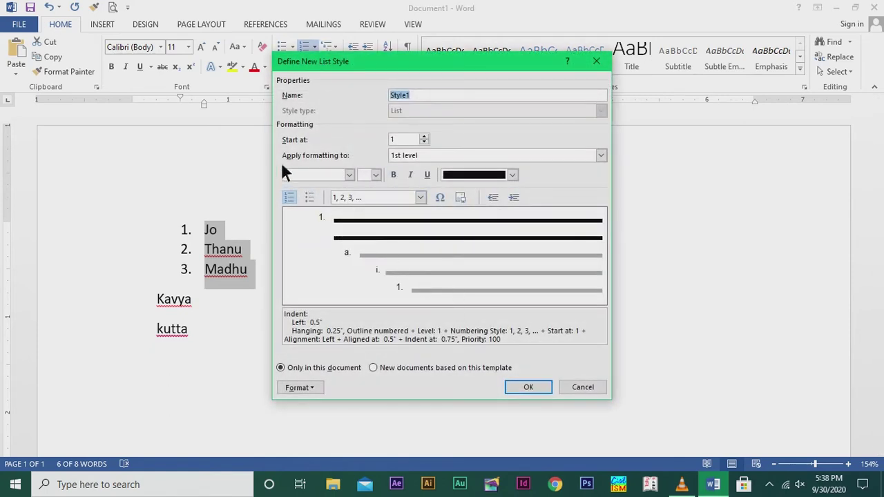
left_click(399, 137)
key("BackSpace")
type("50")
left_click(527, 387)
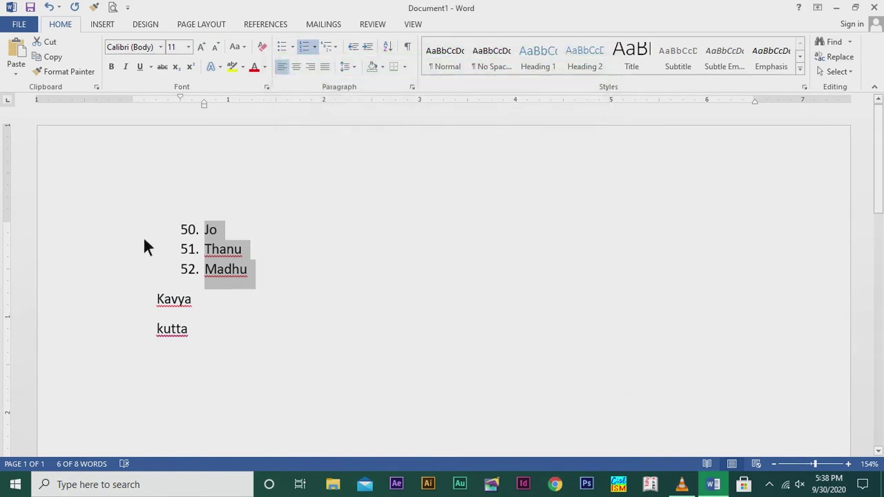
Define a new list style for the last two names with first-level numbering starting at 100
left_click_drag(158, 298, 209, 375)
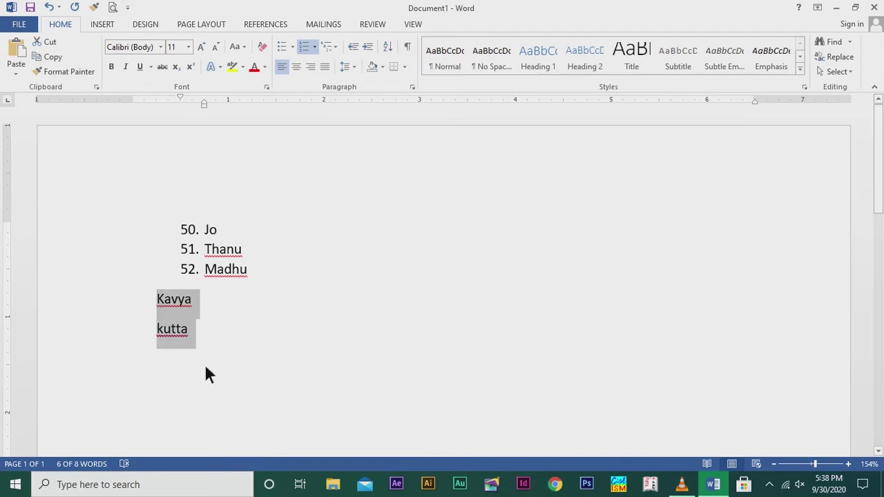
left_click(331, 44)
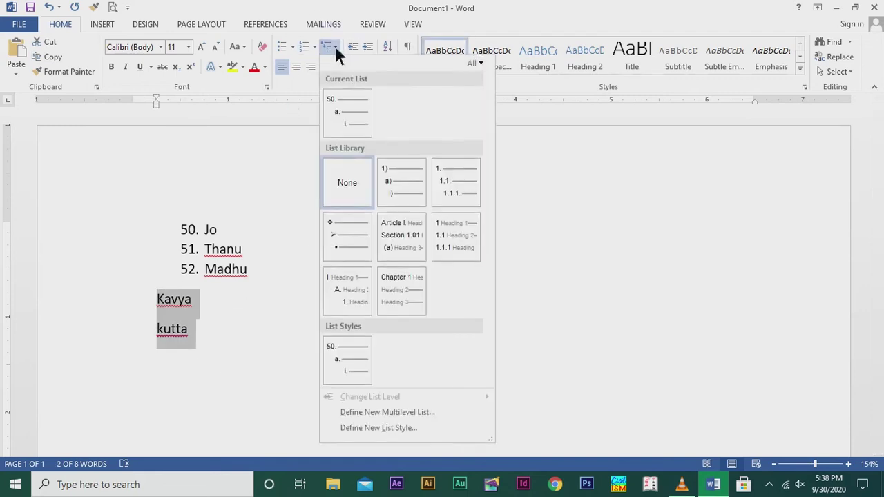
left_click(385, 426)
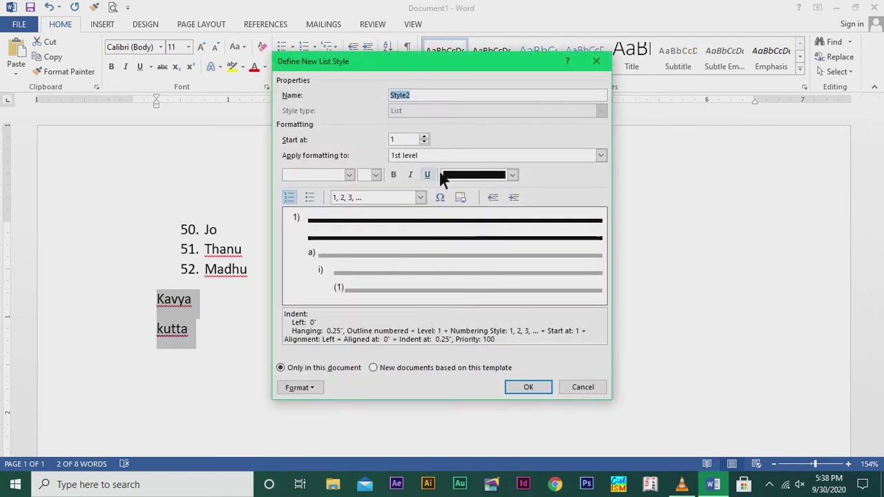
left_click(403, 140)
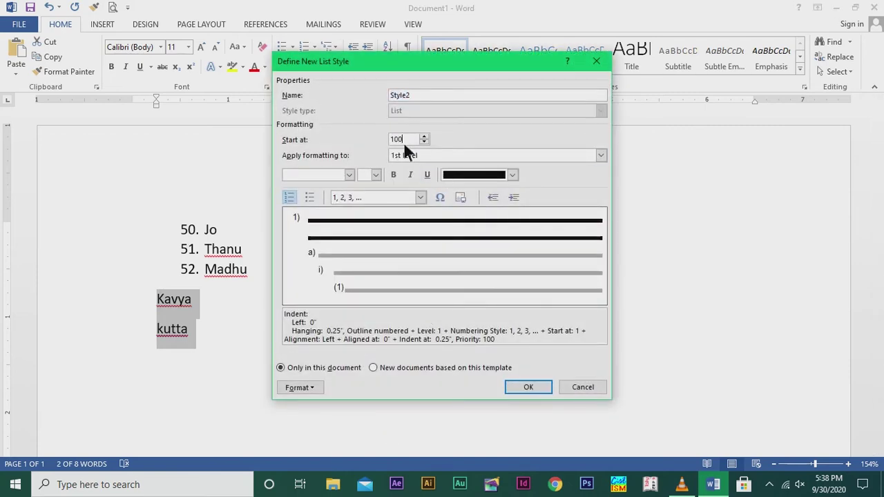
left_click(528, 387)
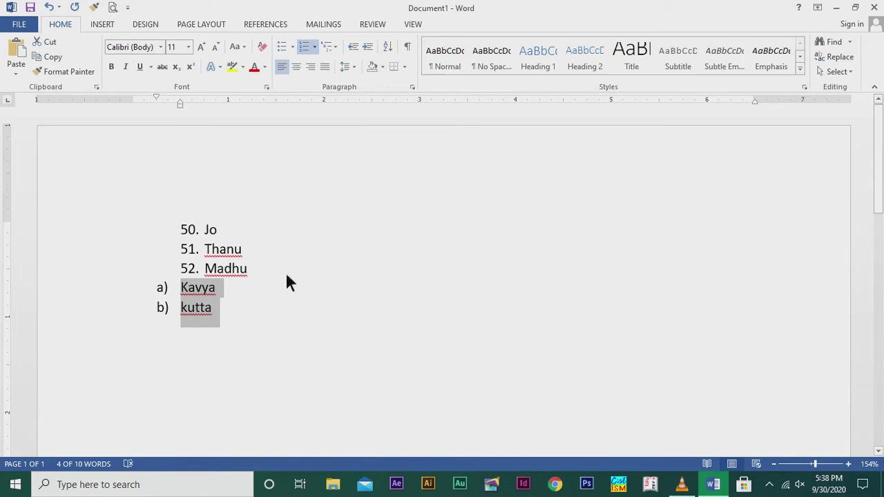
Remove the list numbering from all five names by setting the multilevel list to None
left_click_drag(135, 214, 260, 360)
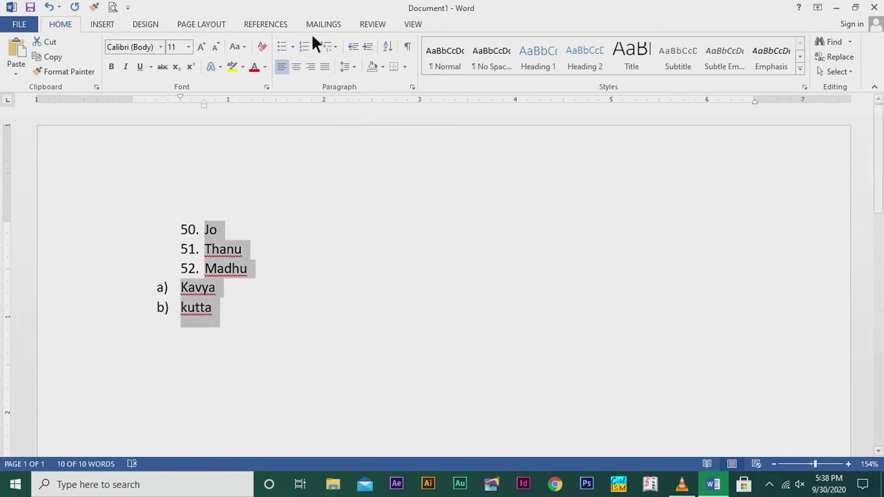
left_click(331, 47)
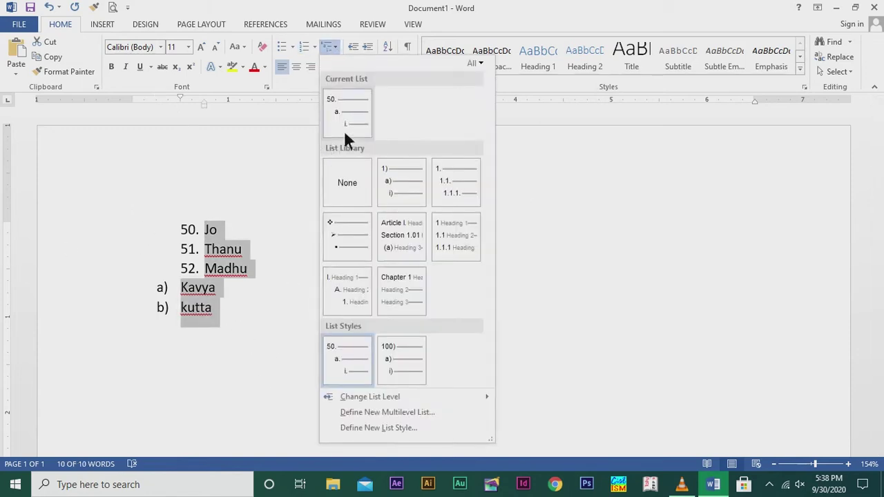
left_click(351, 194)
left_click(306, 305)
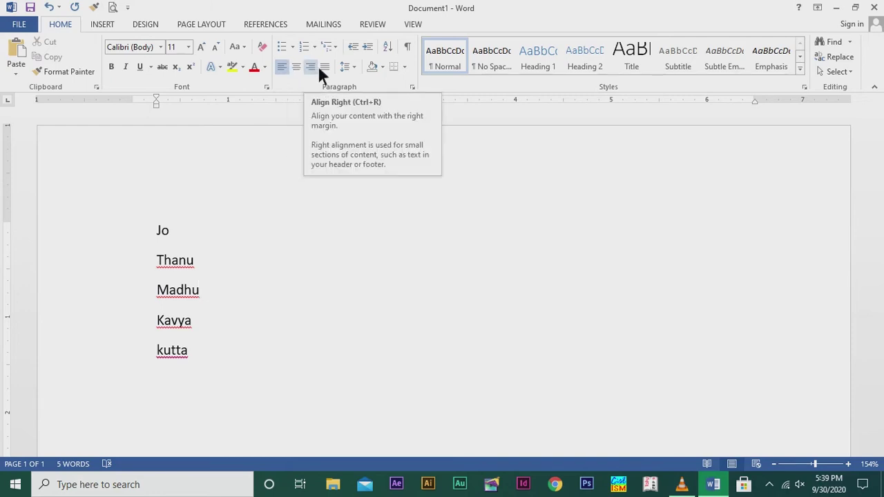
Try justified and centred alignment on the five names
left_click_drag(147, 230, 210, 365)
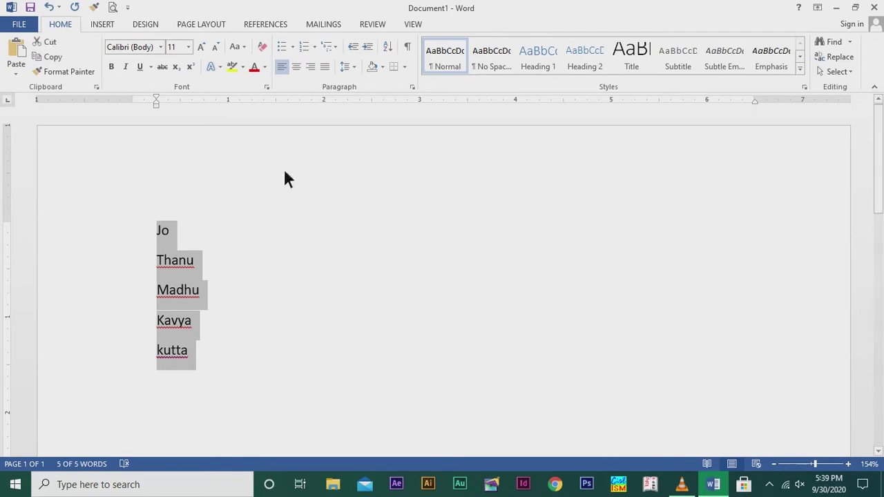
key("ctrl+j")
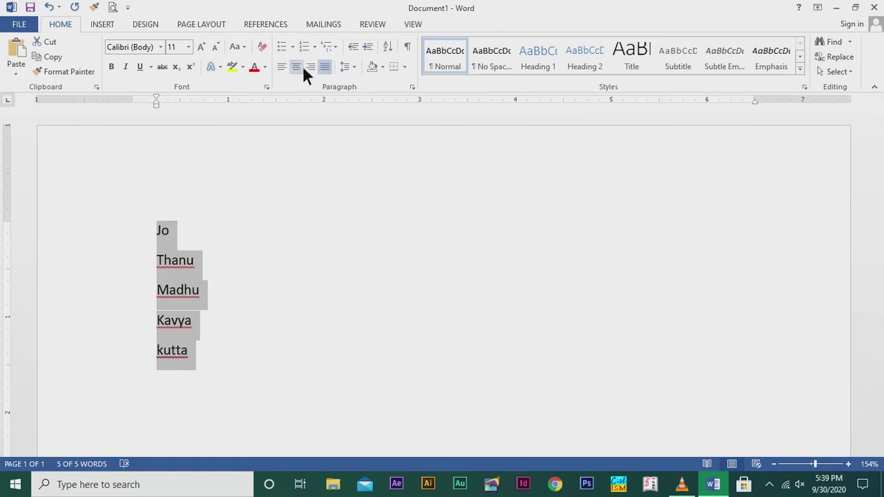
left_click(300, 64)
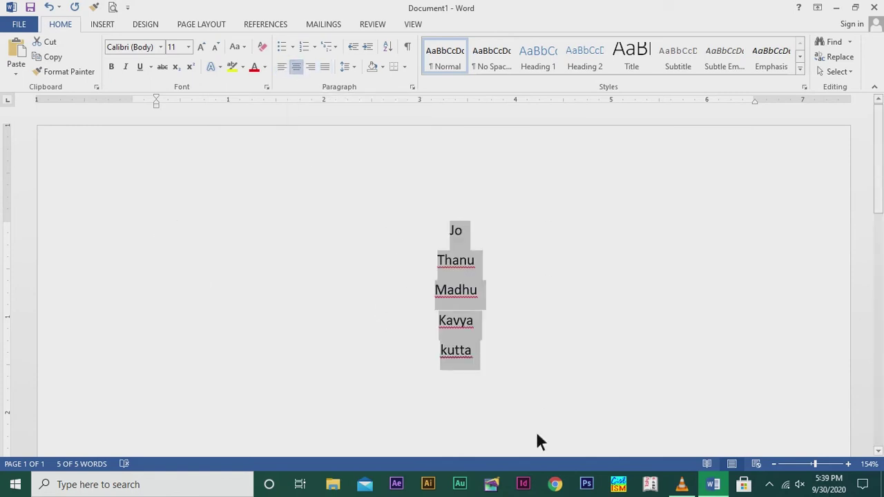
left_click(531, 388)
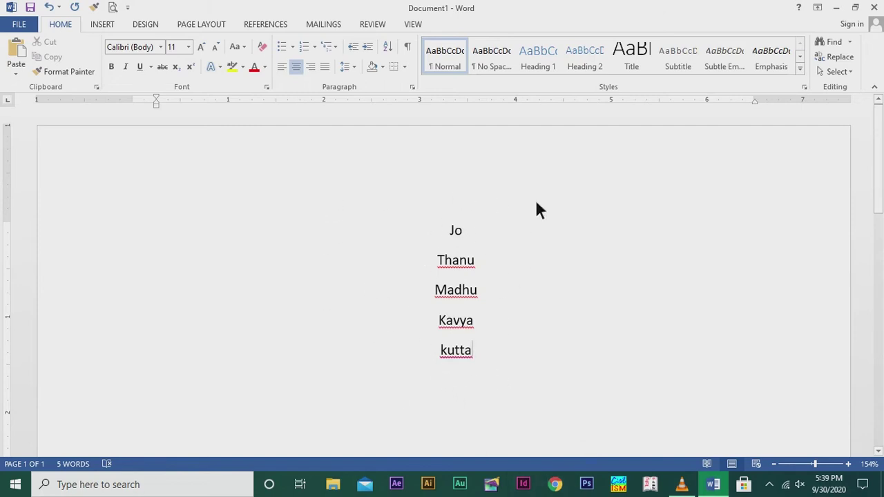
Try right alignment on the five names and return them to left alignment
left_click_drag(438, 230, 534, 386)
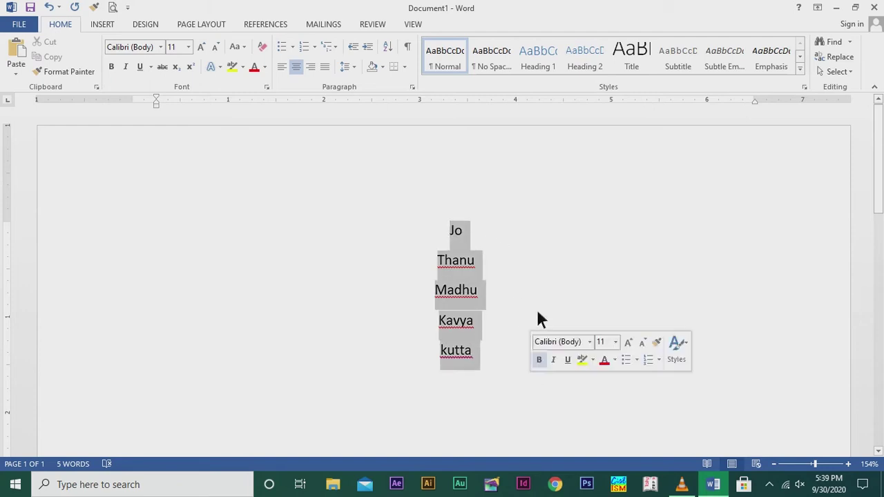
left_click(281, 67)
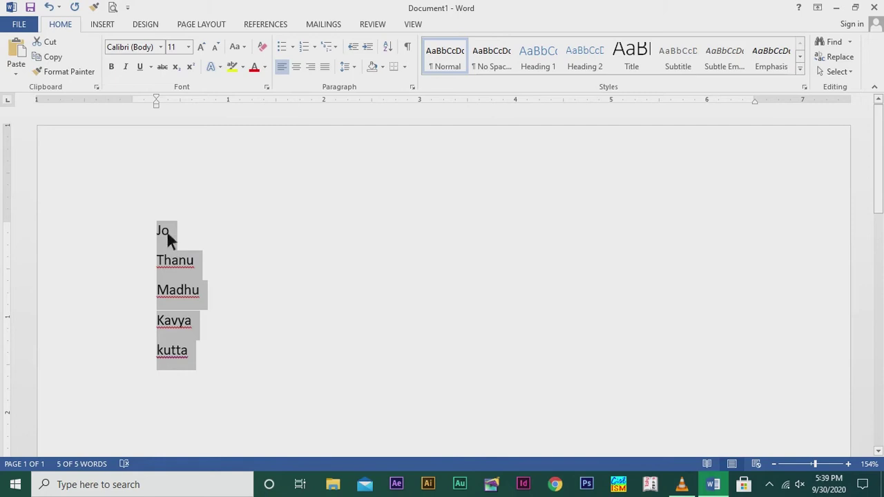
left_click(312, 67)
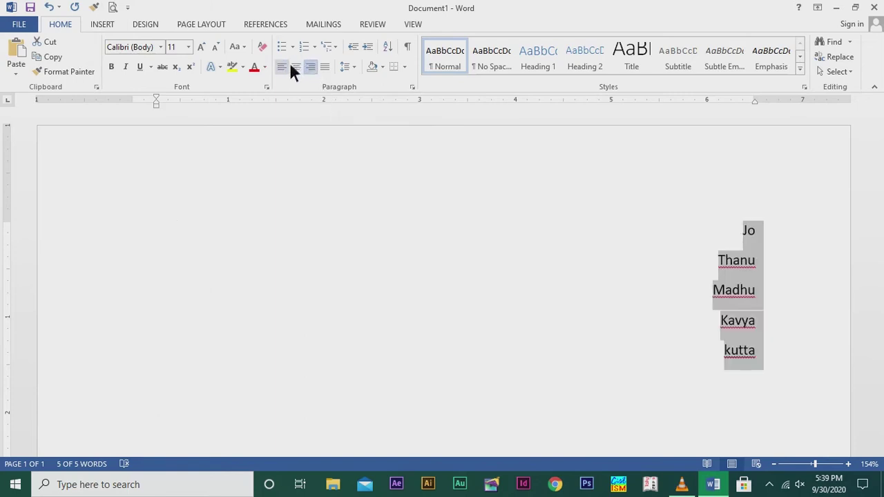
left_click(287, 67)
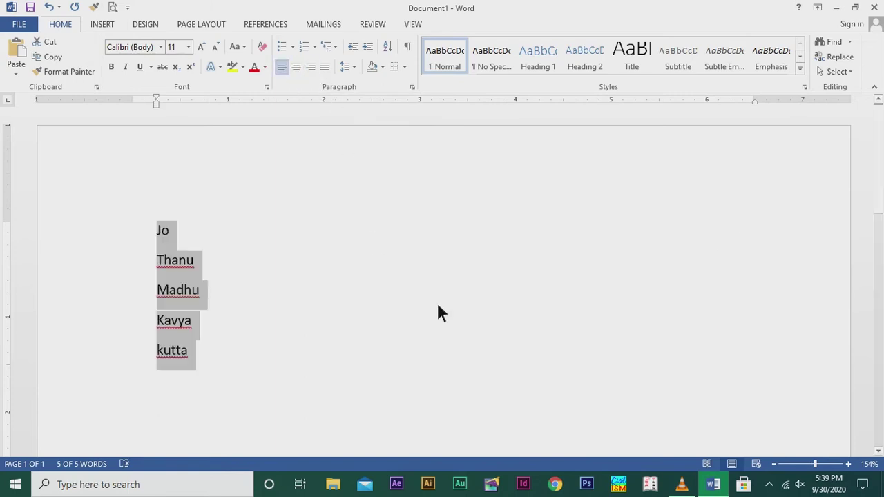
left_click(373, 318)
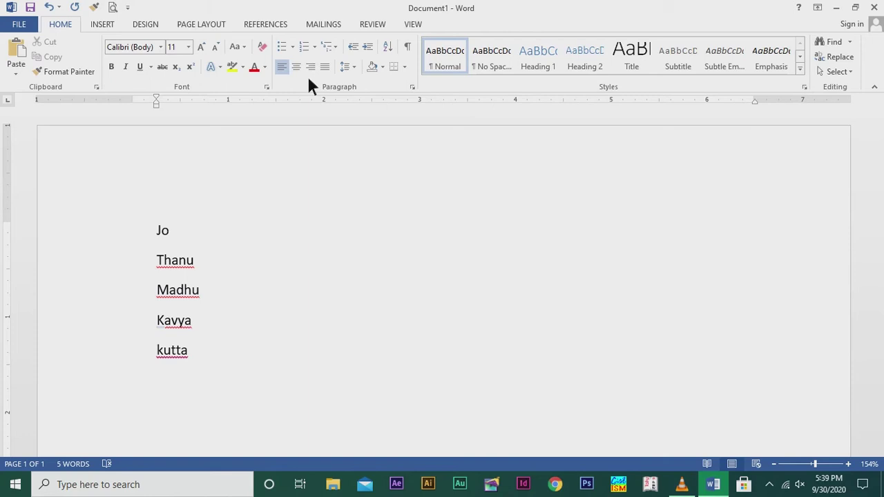
Replace the five names with seven paragraphs of sample text generated by =rand(7)
left_click_drag(142, 231, 197, 350)
key("Delete")
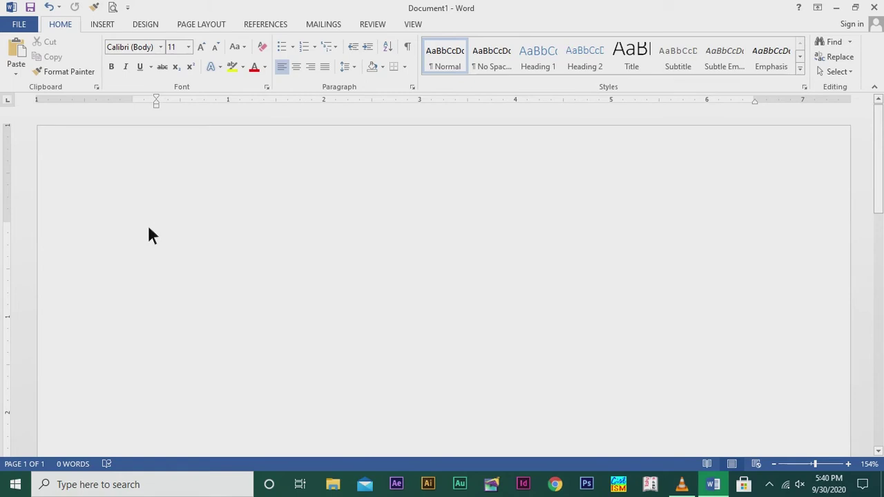
type("=")
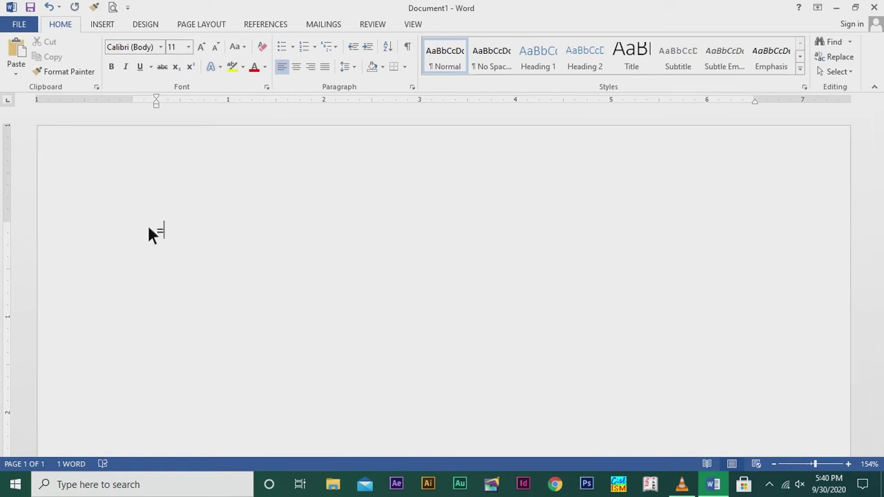
type("rand9")
key("BackSpace")
type("(7)")
key("Return")
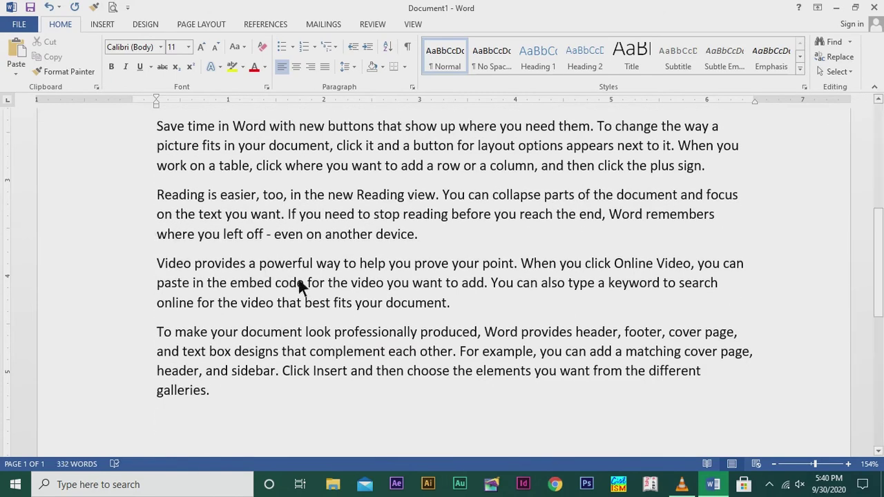
Set the line spacing of the first sample paragraph to 3.0
scroll(297, 276, "up", 7)
scroll(297, 277, "down", 5)
scroll(297, 278, "up", 4)
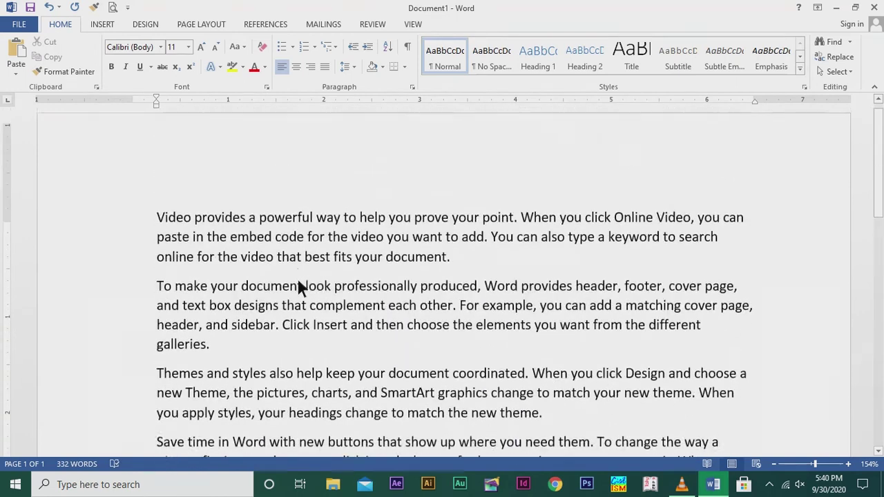
scroll(297, 278, "down", 3)
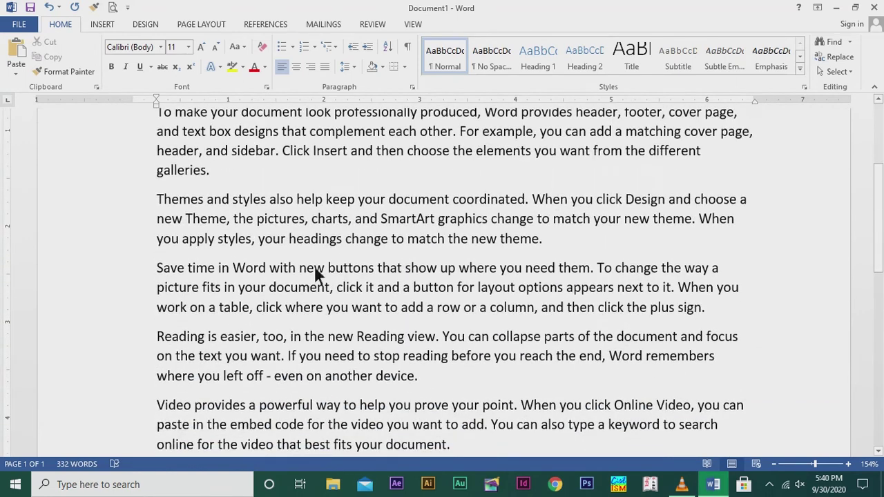
scroll(324, 283, "down", 2)
scroll(338, 307, "up", 2)
scroll(314, 294, "up", 3)
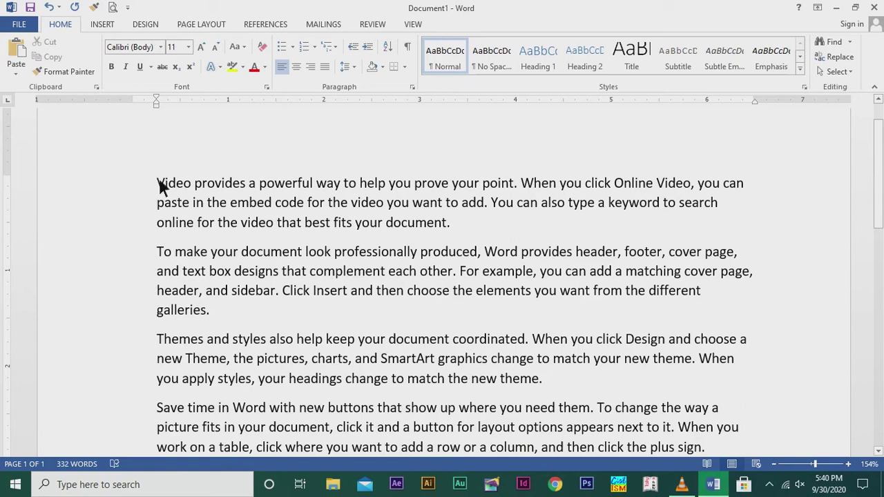
left_click_drag(158, 187, 463, 218)
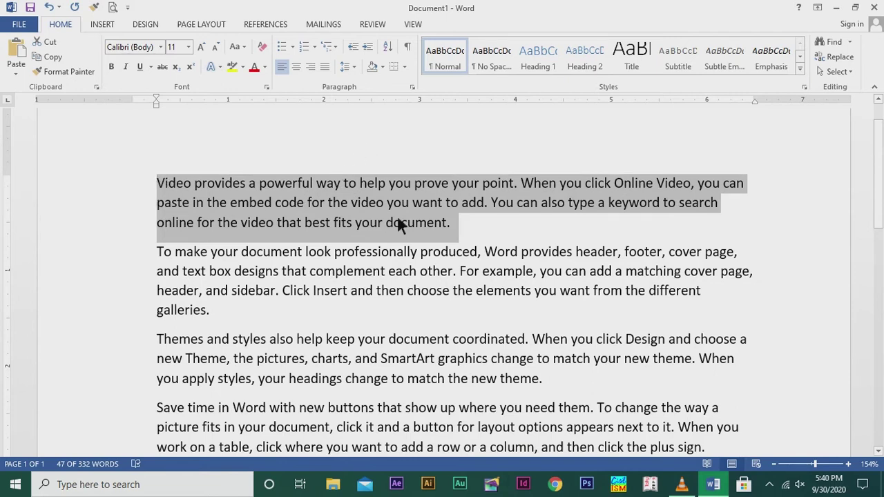
left_click(358, 63)
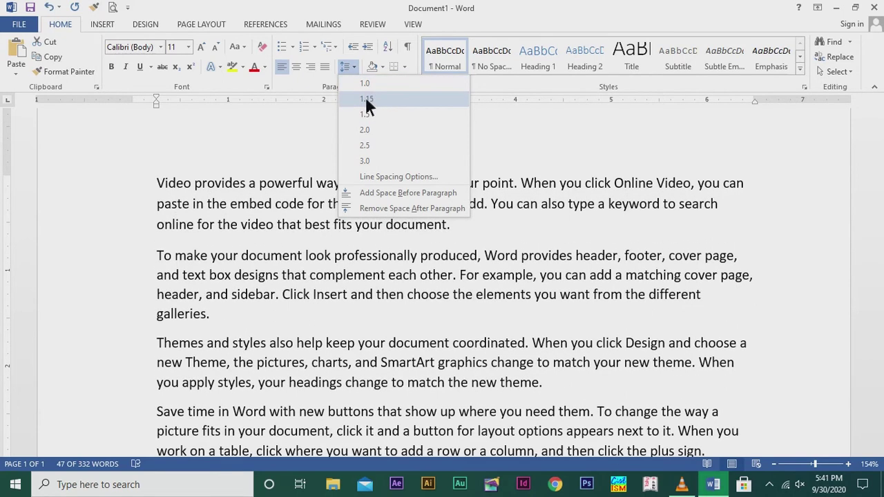
left_click(386, 163)
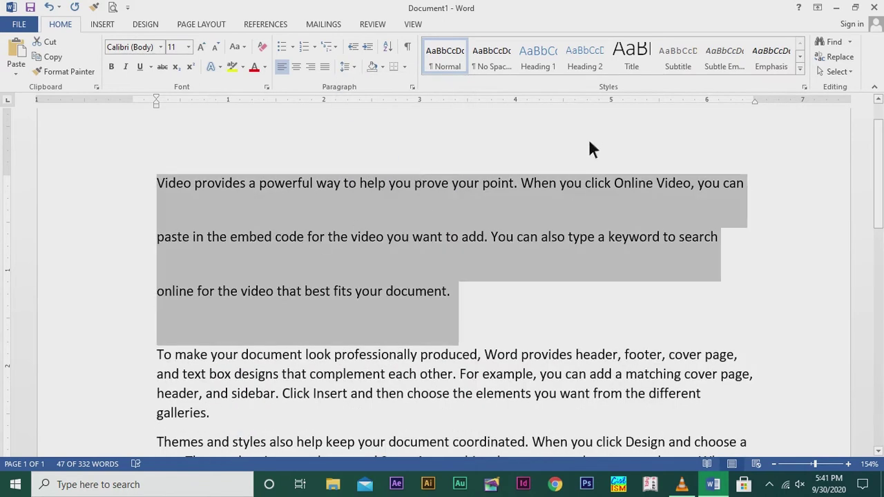
Try the No Spacing style on the first paragraph and return it to the Normal style
left_click(450, 61)
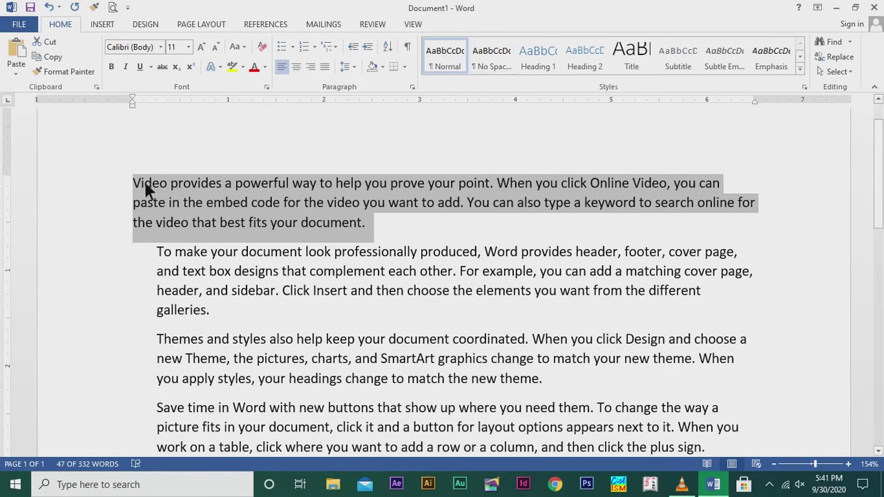
left_click(492, 60)
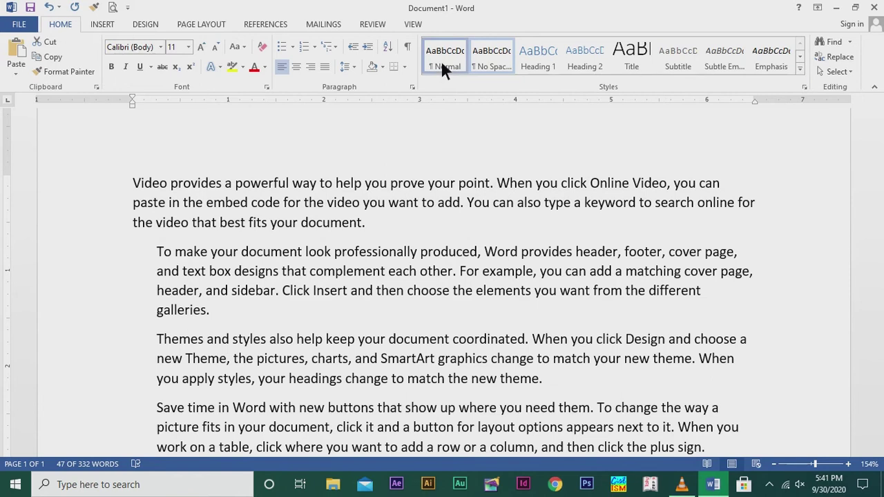
left_click(441, 63)
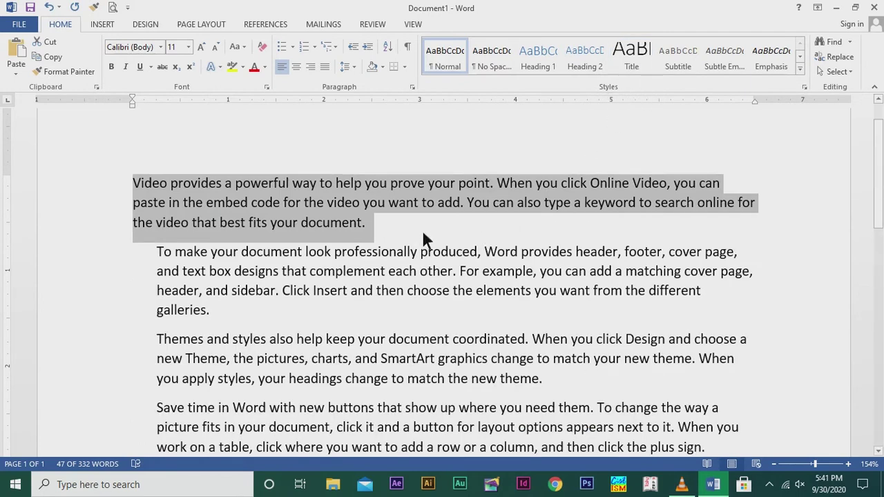
left_click(417, 234)
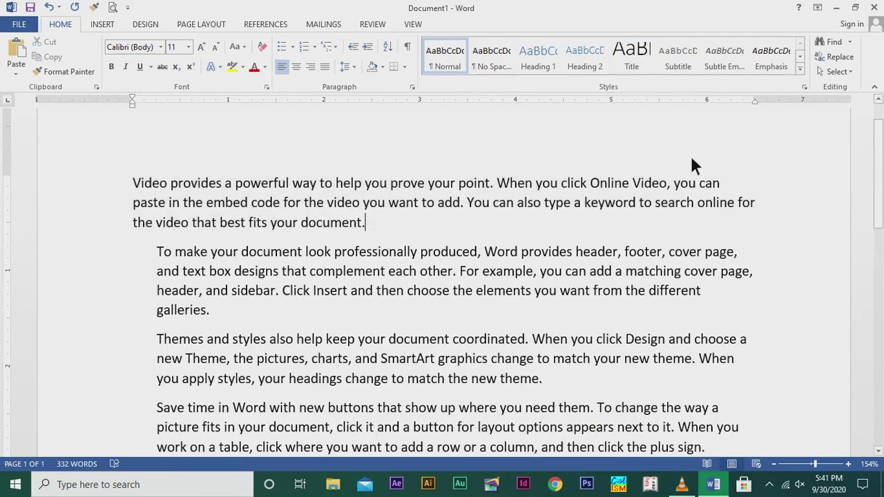
Split the opening word "Video" onto its own line and format it with the Title style
left_click(164, 185)
key("Return")
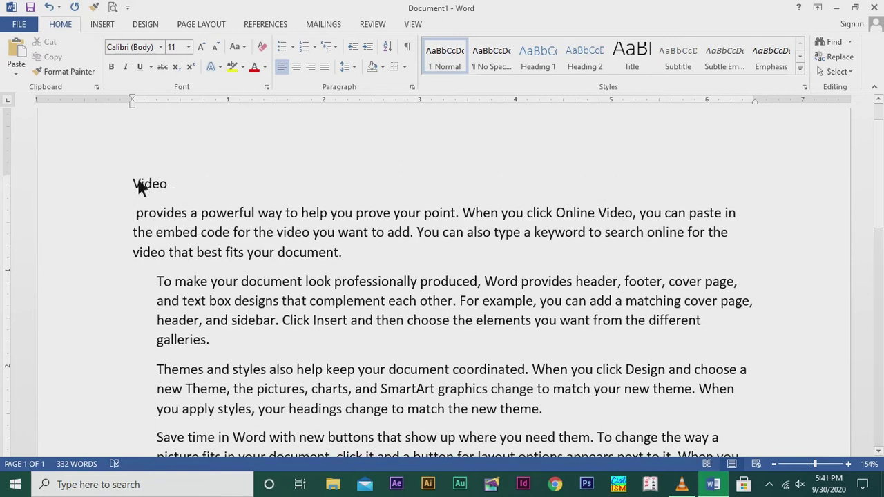
left_click_drag(138, 184, 185, 187)
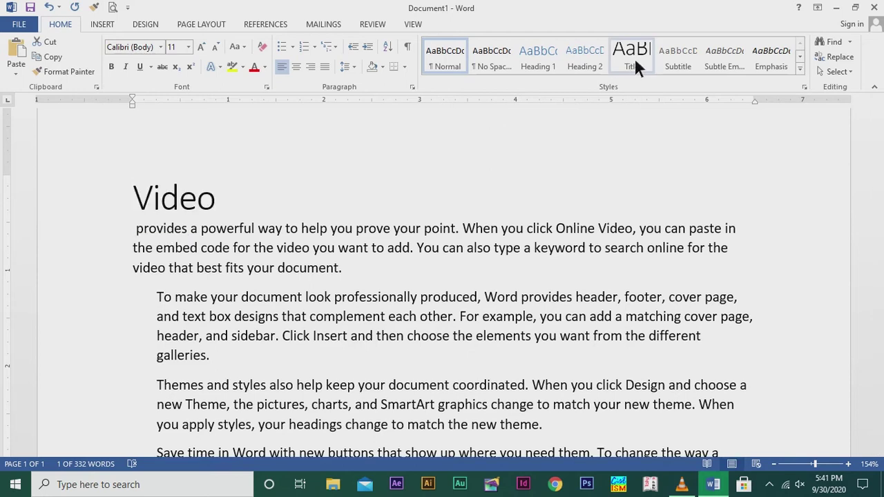
left_click(634, 57)
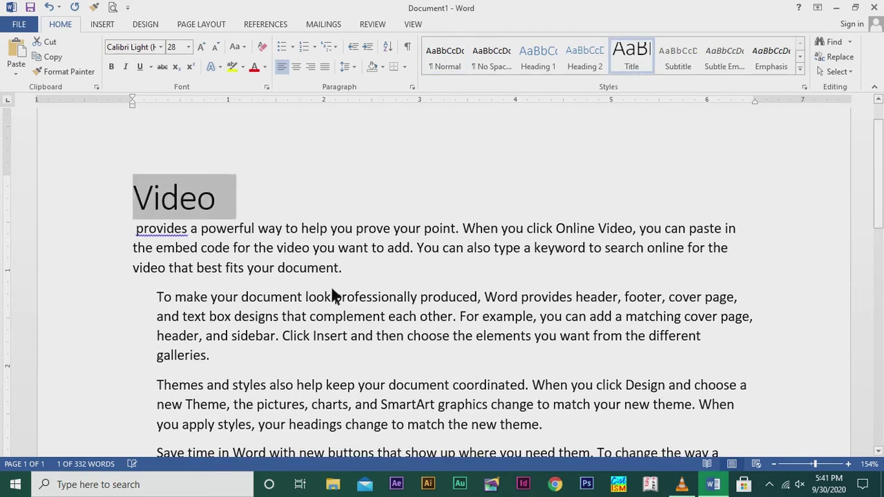
left_click(365, 214)
scroll(432, 290, "down", 2)
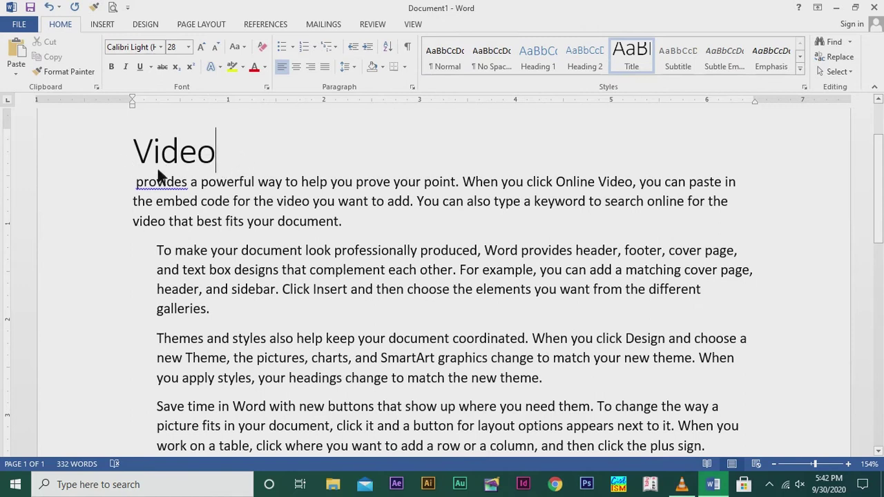
scroll(339, 204, "up", 4)
scroll(339, 207, "down", 3)
scroll(341, 301, "down", 3)
scroll(343, 307, "up", 2)
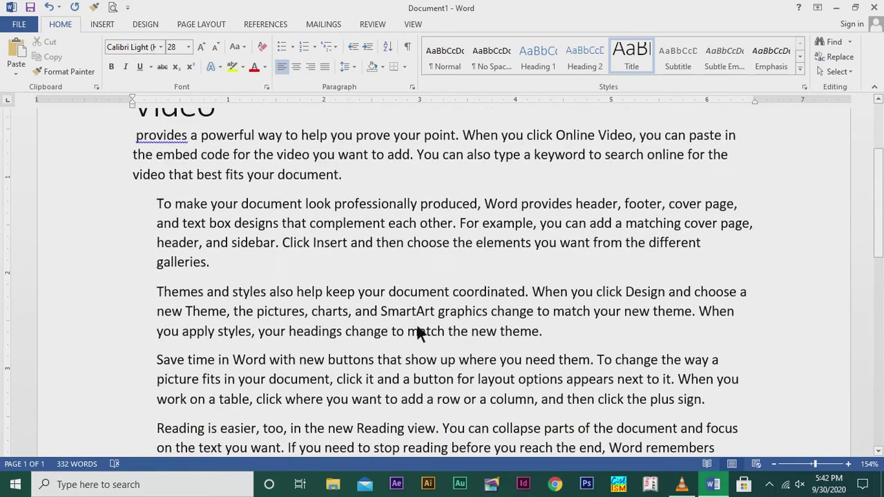
Capitalise "provides" at the start of the first paragraph by accepting the grammar suggestion "Provides"
scroll(415, 321, "up", 2)
scroll(443, 310, "down", 1)
scroll(442, 319, "down", 1)
scroll(474, 300, "up", 1)
scroll(207, 276, "up", 2)
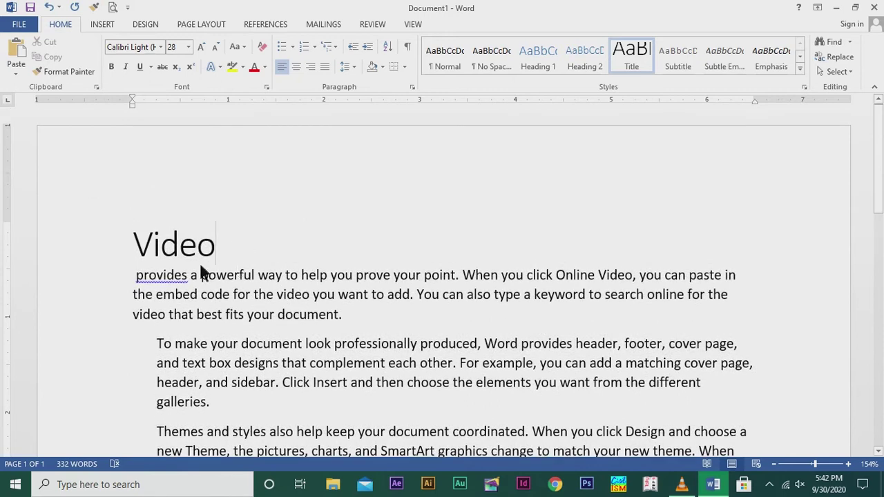
scroll(166, 294, "down", 1)
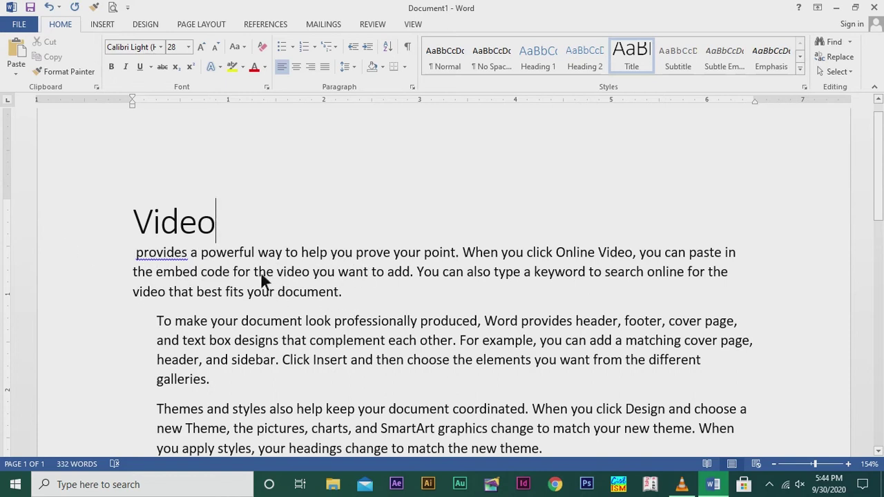
right_click(177, 254)
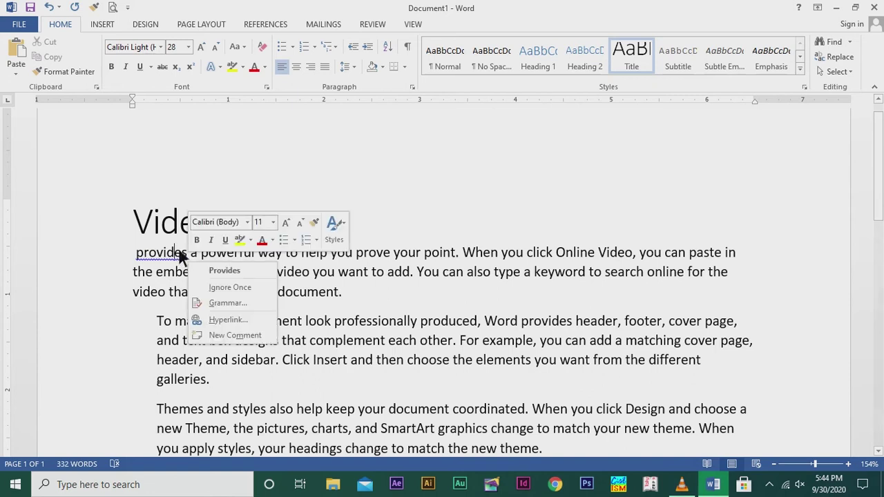
left_click(236, 270)
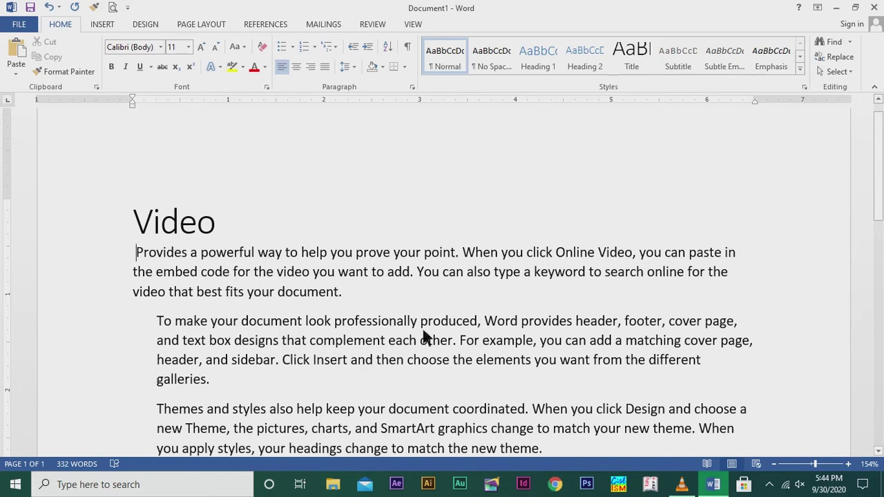
Misspell "professionally" as "professionaly" in the paragraph starting "To make your document", and correct it with the spelling suggestion "professionally"
scroll(255, 303, "down", 2)
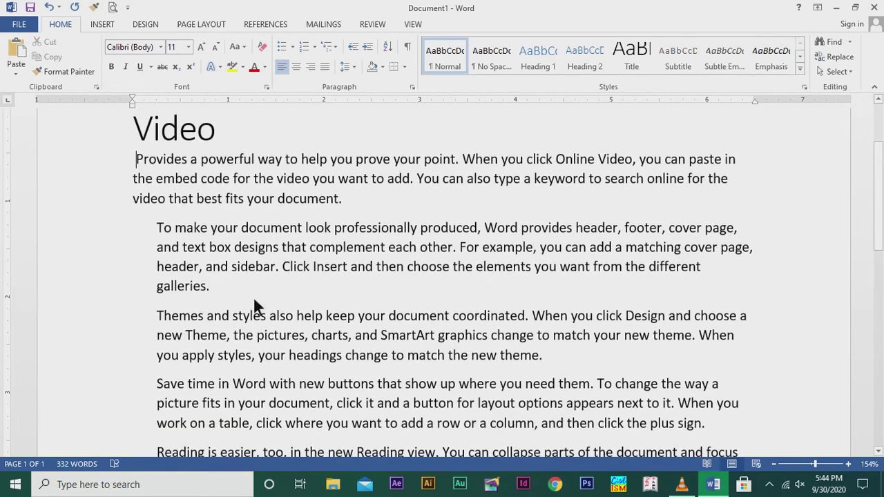
left_click(419, 230)
key("BackSpace")
key("BackSpace")
type("y")
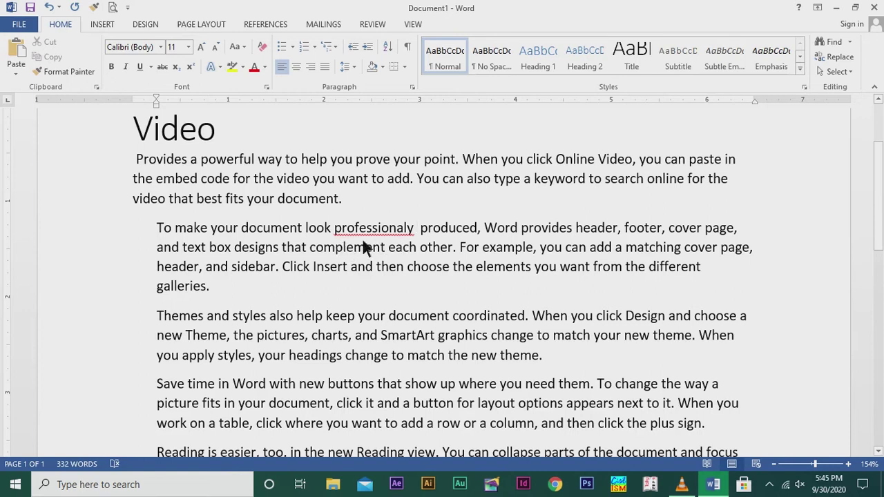
right_click(416, 233)
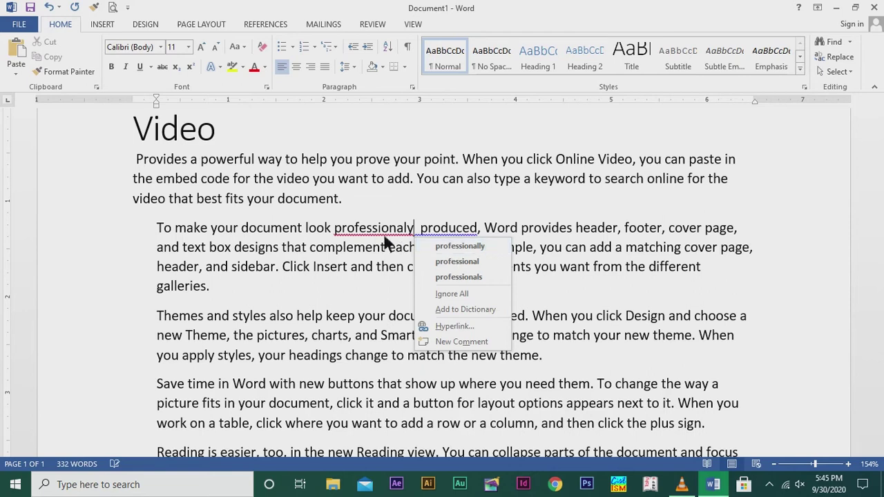
left_click(458, 247)
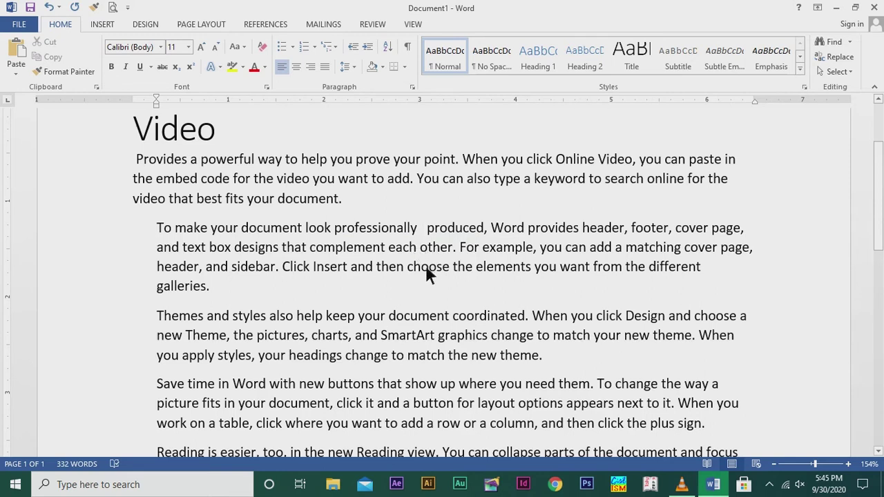
Insert a line break after "professionally" in the second paragraph and start a new paragraph after "Save time in"
scroll(426, 270, "down", 2)
scroll(426, 273, "up", 4)
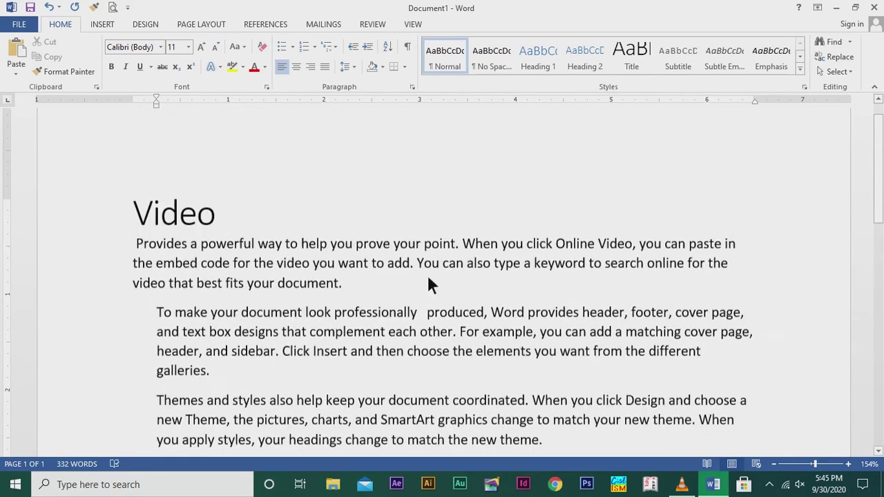
scroll(461, 253, "down", 2)
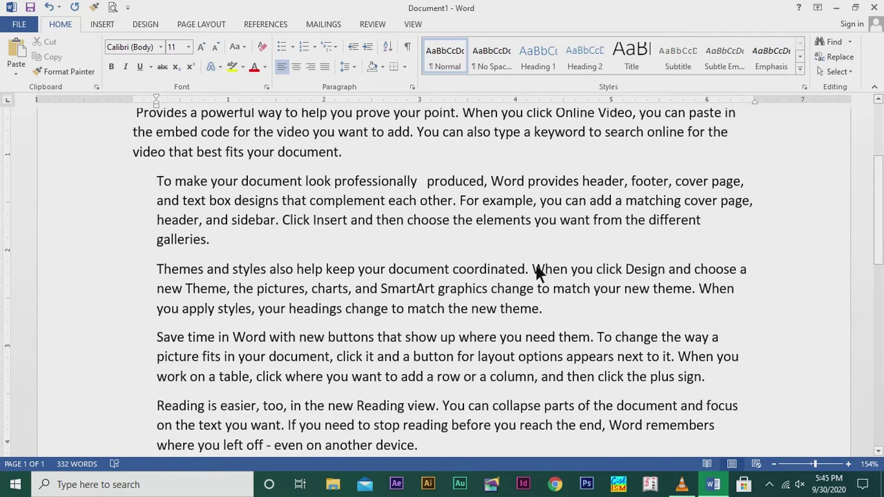
key("shift+Return")
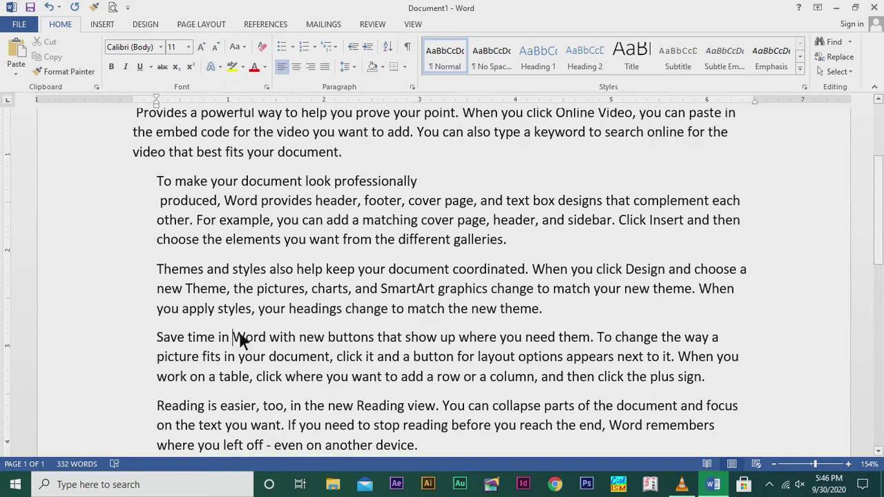
key("Return")
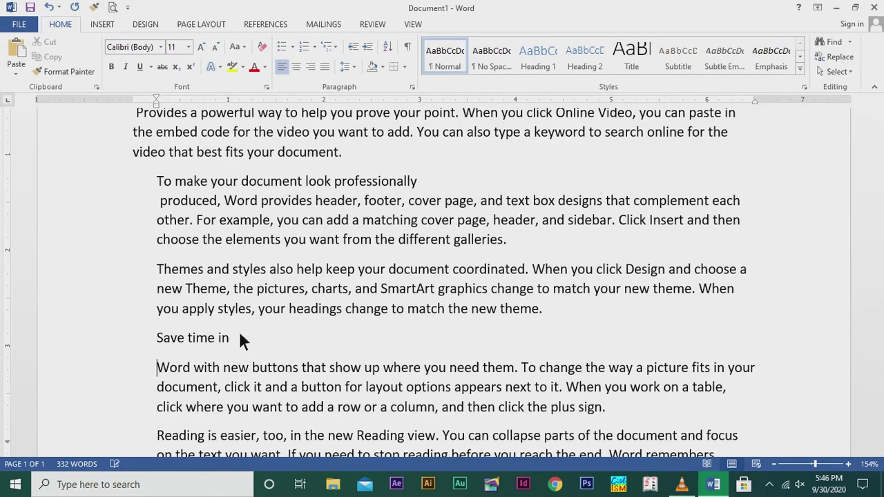
Look through the document and jump between its end and its beginning
scroll(237, 328, "down", 2)
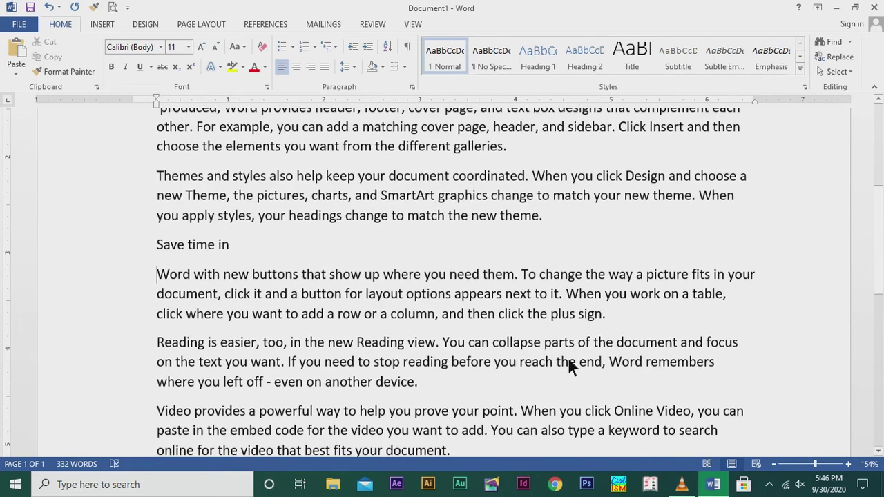
scroll(531, 360, "up", 4)
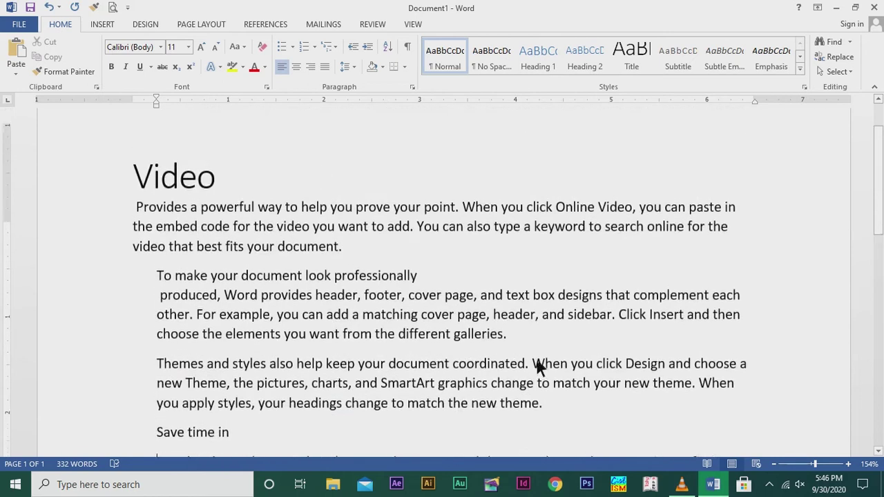
scroll(325, 361, "down", 1)
scroll(499, 259, "up", 1)
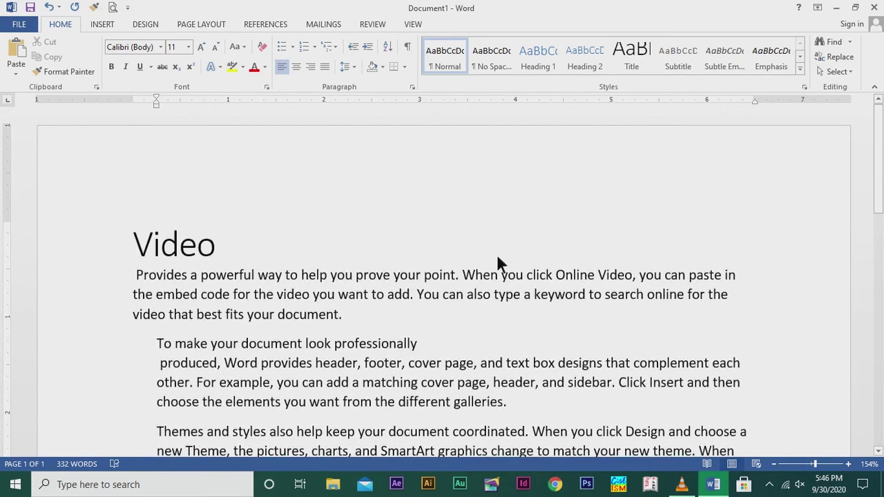
left_click(137, 276)
left_click(138, 275)
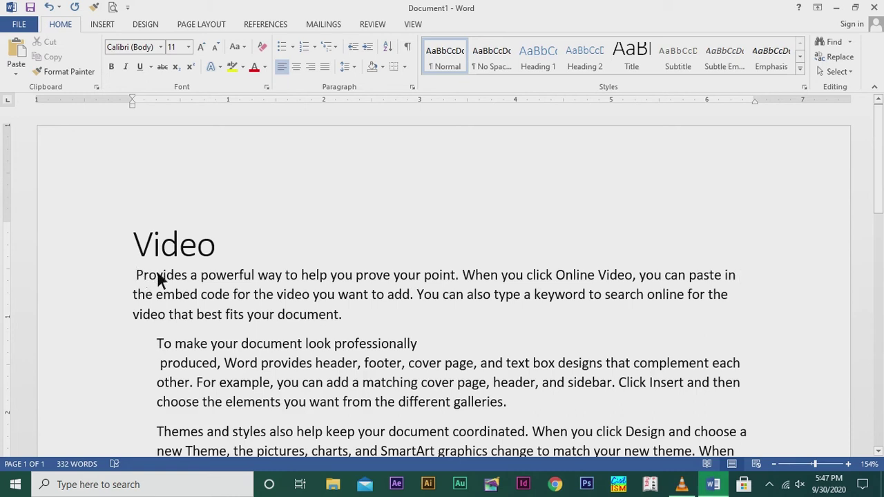
key("ctrl+End")
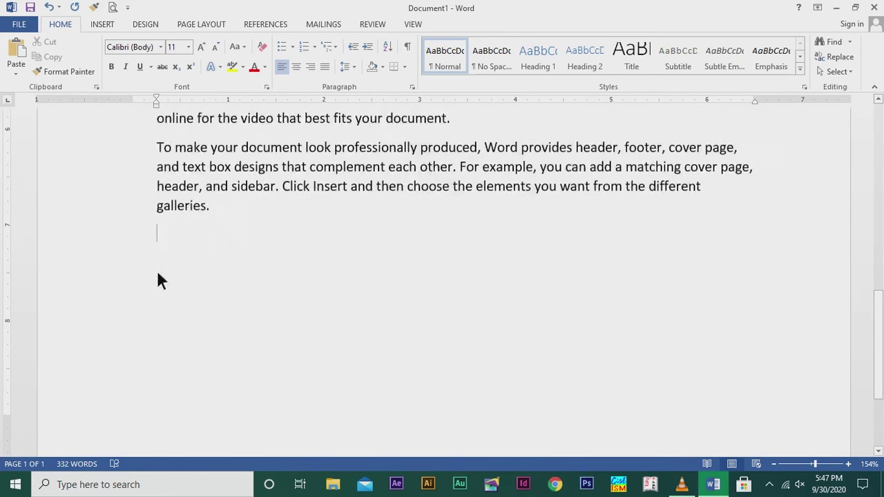
scroll(159, 279, "down", 4)
key("ctrl+Home")
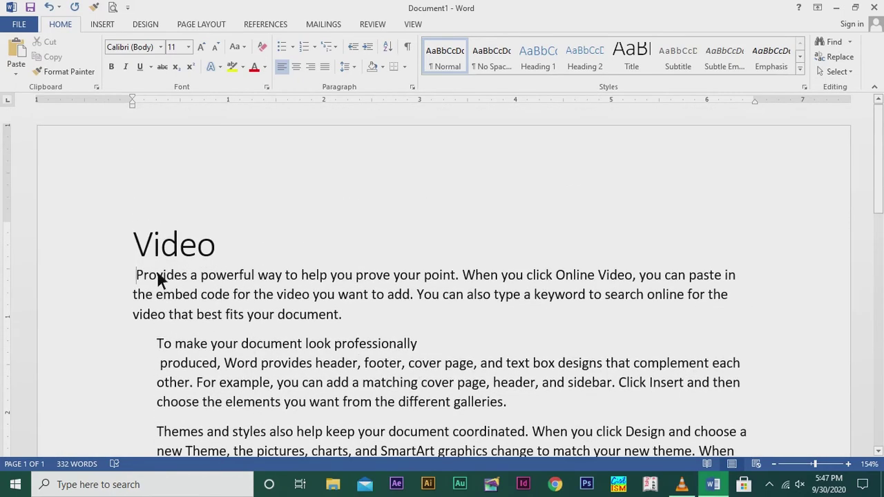
key("ctrl+End")
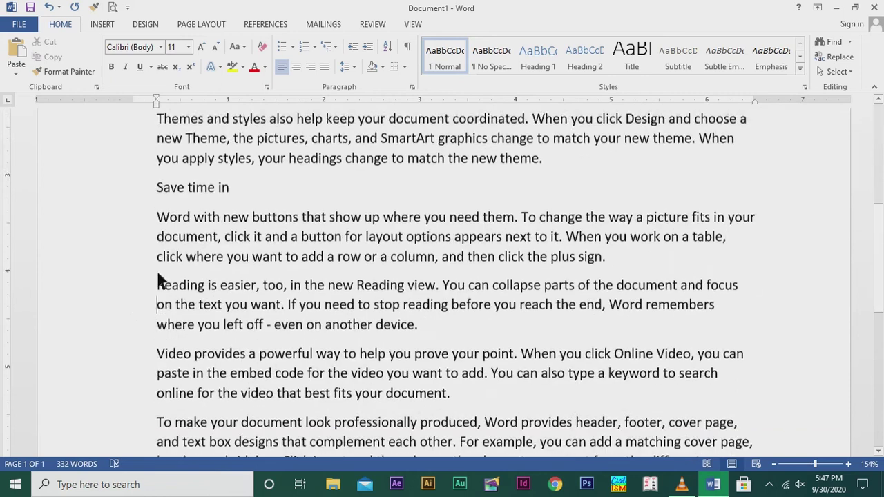
key("ctrl+Home")
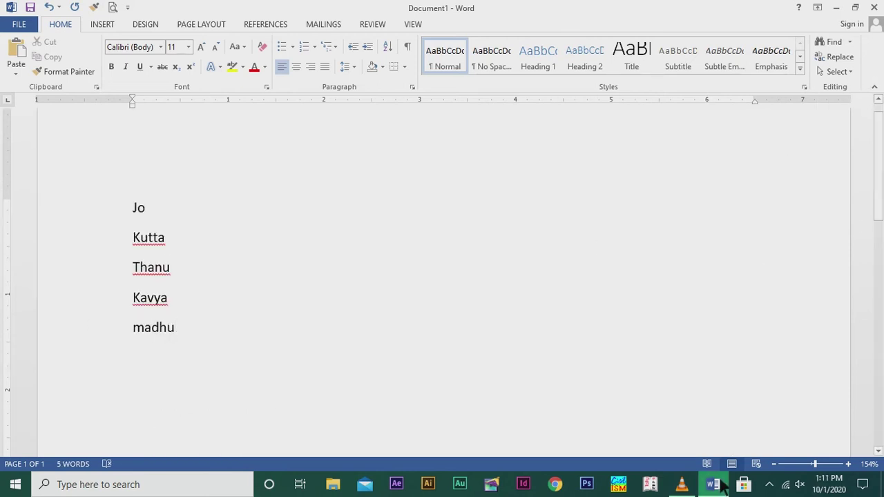
Increase the left indent of all five names in the list to 5 inches
left_click_drag(132, 201, 179, 338)
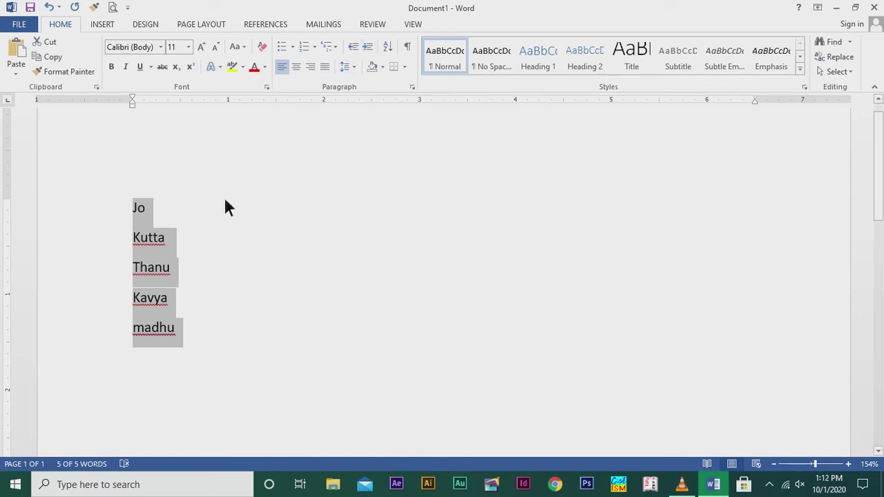
left_click(369, 45)
left_click(370, 45)
left_click(371, 46)
left_click(372, 45)
left_click(371, 46)
left_click(371, 45)
left_click(372, 47)
left_click(371, 47)
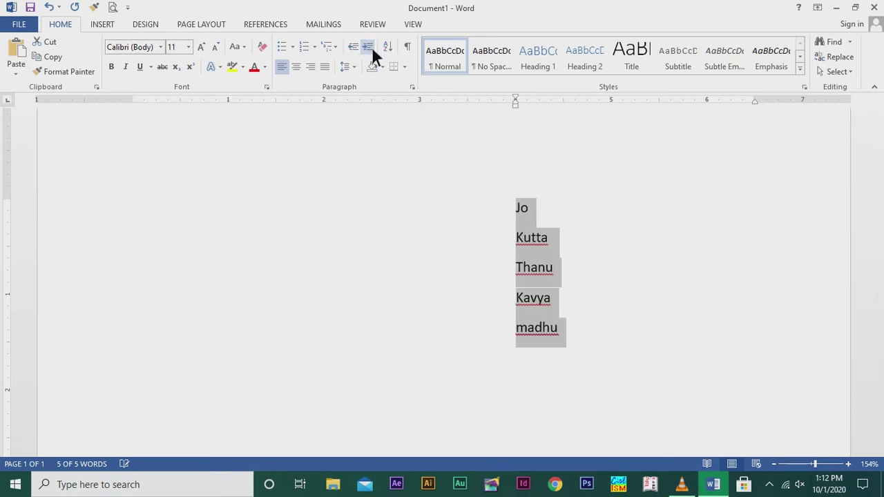
left_click(372, 47)
left_click(372, 47)
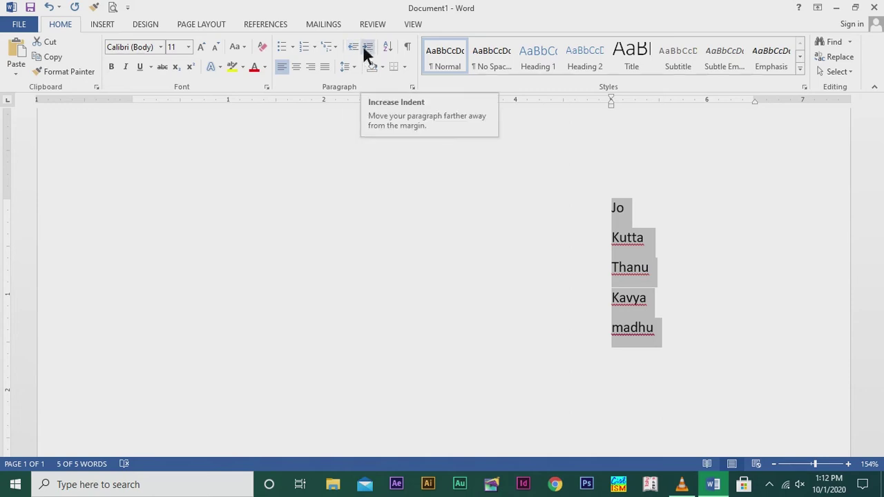
Decrease the indent of the five names until they are back at the left margin
left_click(352, 46)
left_click(353, 46)
left_click(352, 47)
left_click(353, 46)
left_click(353, 46)
left_click(352, 46)
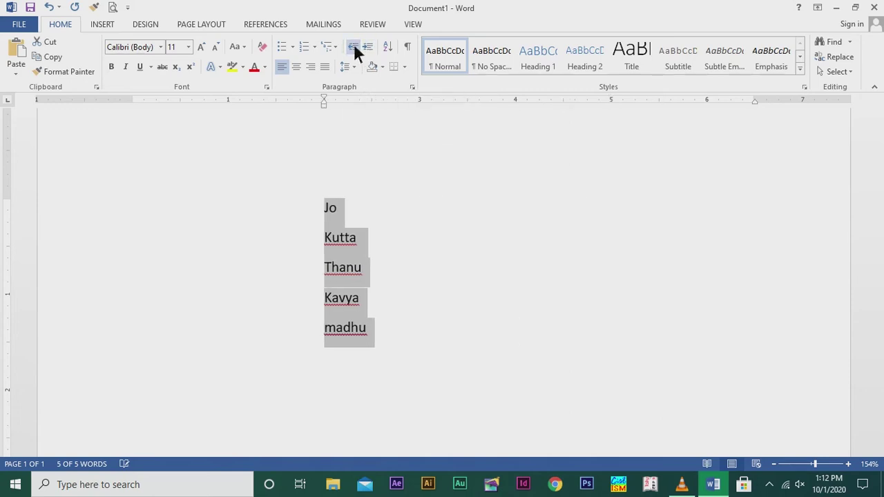
left_click(353, 47)
left_click(352, 46)
left_click(353, 47)
left_click(352, 46)
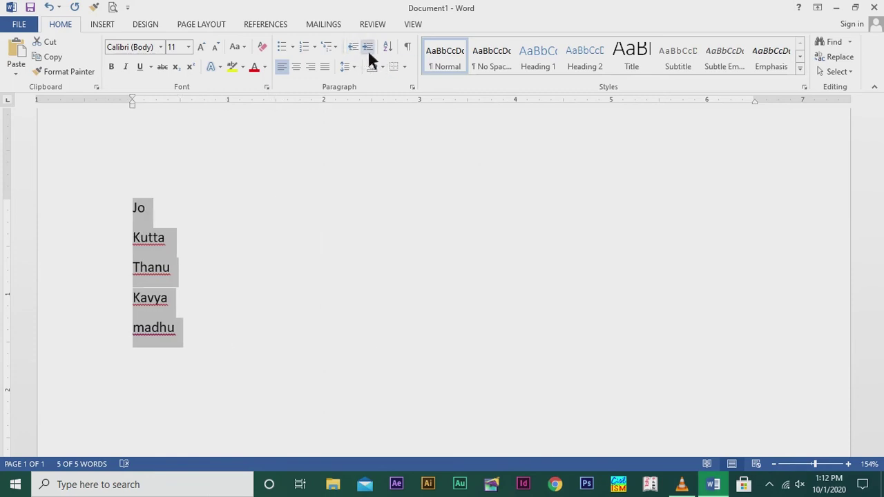
Try right and centre alignment on the five names and return them to left alignment
left_click(312, 67)
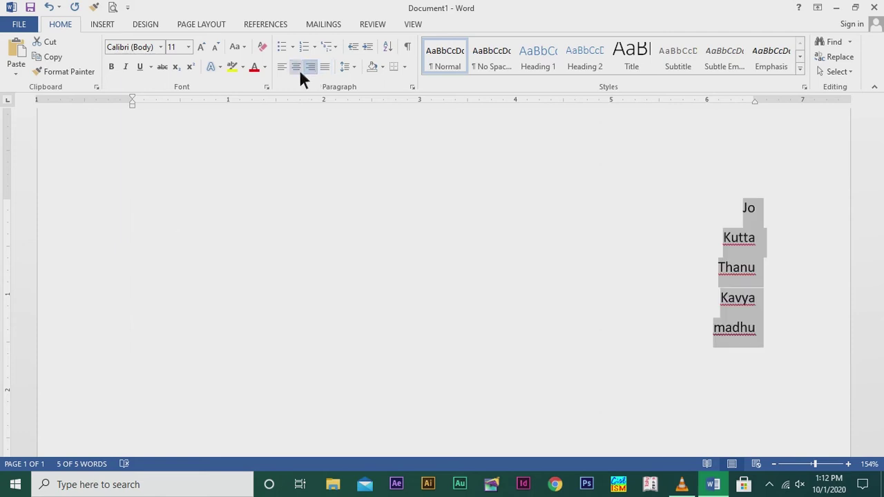
left_click(298, 69)
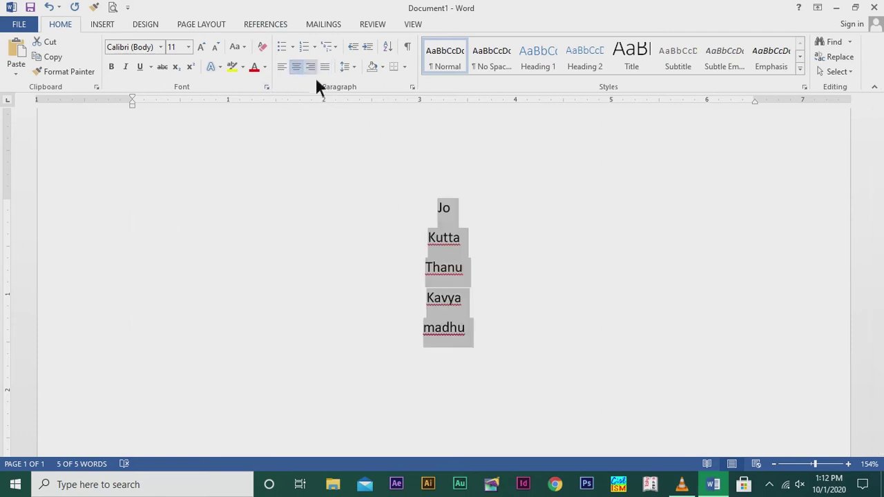
left_click(286, 64)
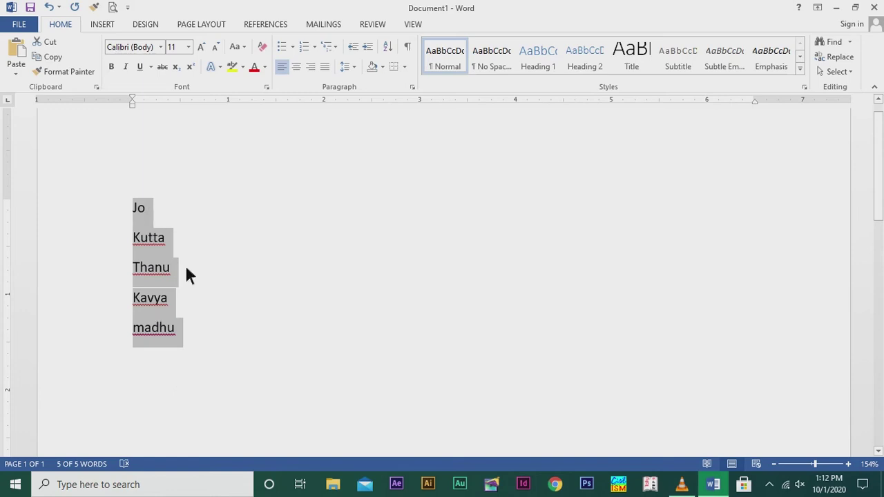
Apply All Borders to the five names and remove the borders again with No Border
left_click(405, 66)
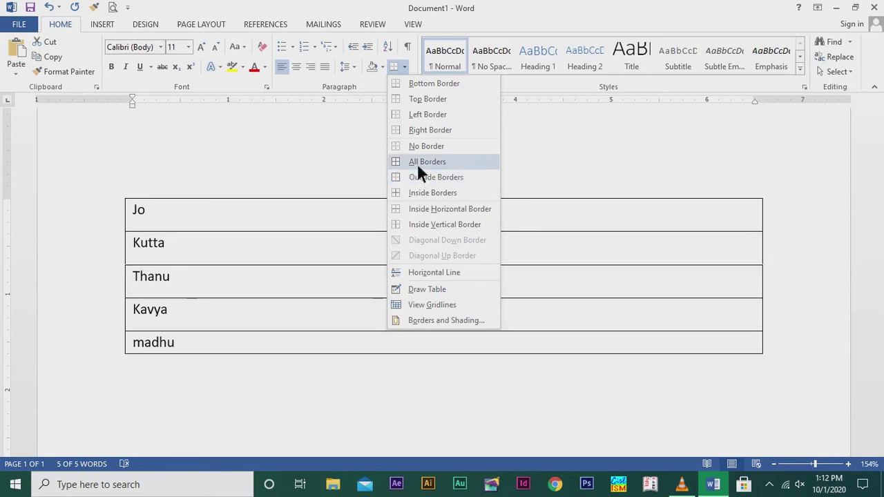
left_click(417, 163)
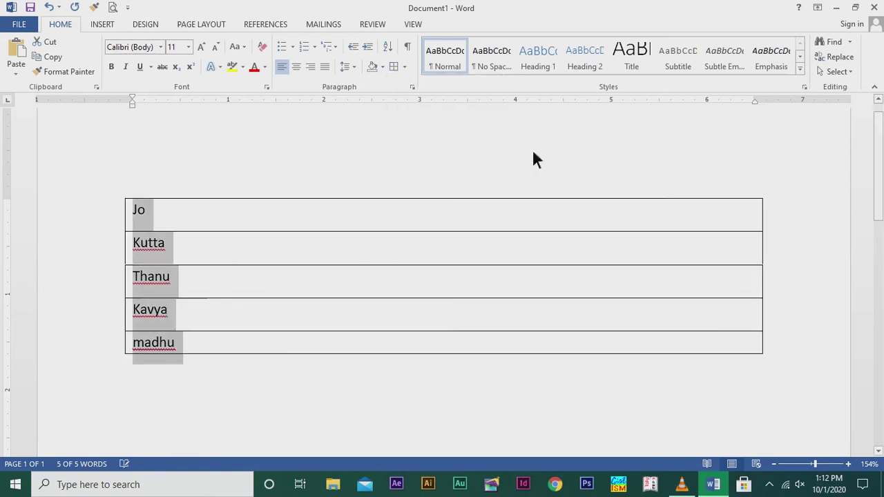
left_click(444, 399)
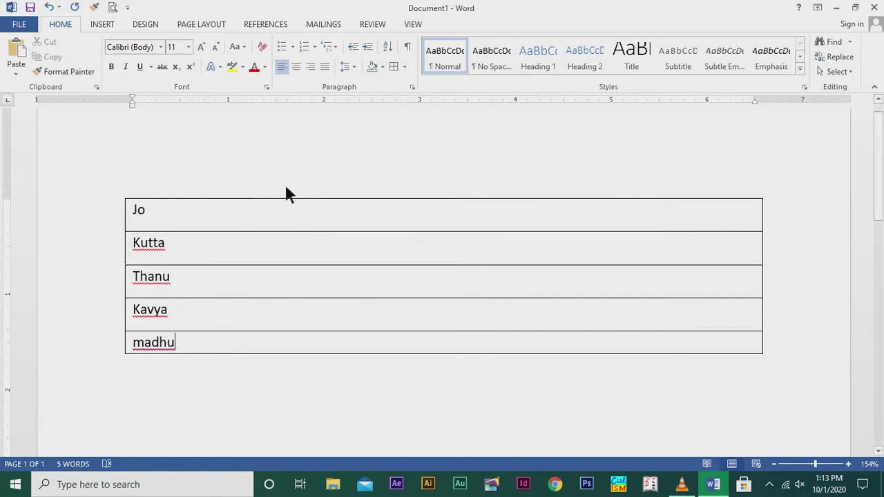
left_click(405, 67)
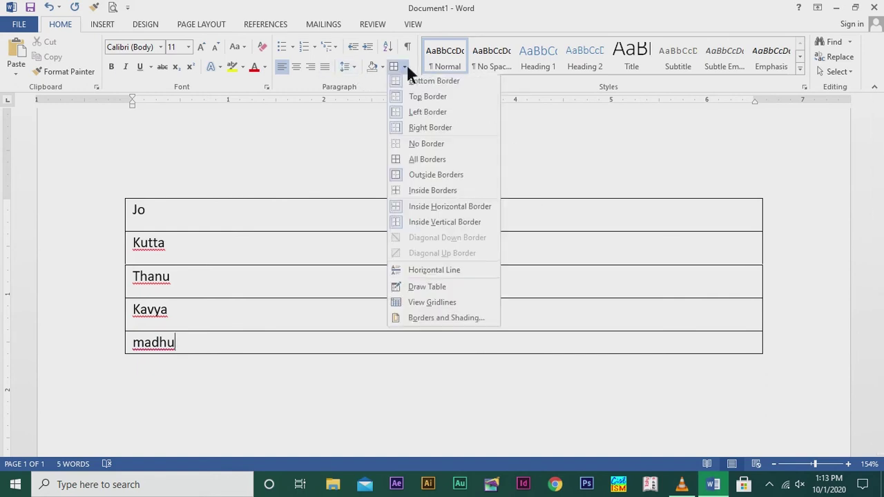
left_click(407, 146)
left_click_drag(134, 207, 185, 364)
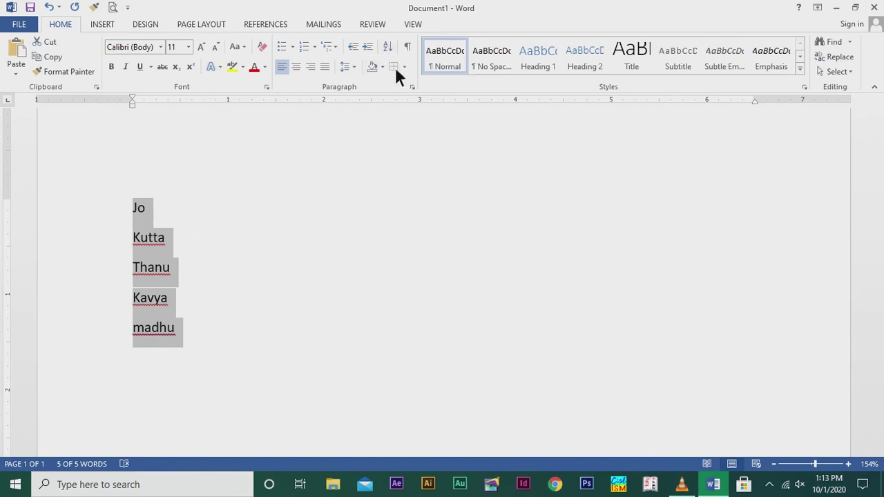
Centre only the first name in the list
left_click(226, 291)
left_click_drag(130, 215, 183, 219)
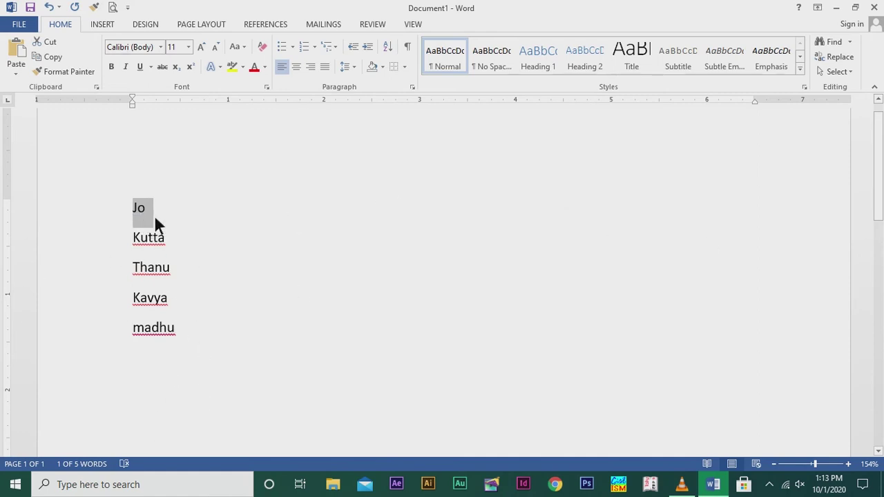
left_click(297, 67)
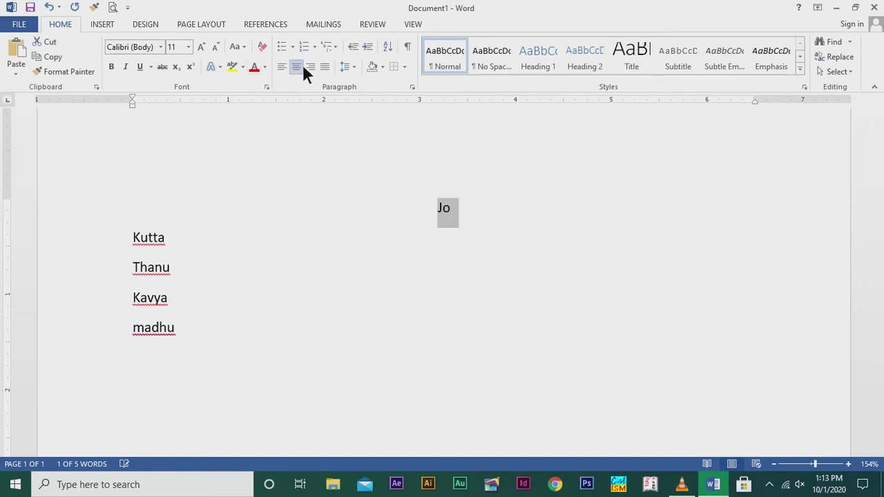
Apply a Bottom Border to the centred first name
left_click(406, 67)
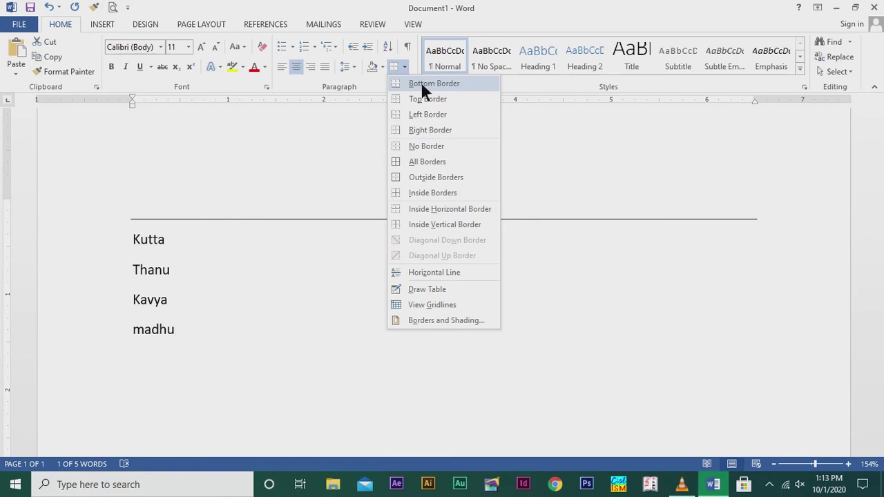
left_click(420, 83)
left_click(483, 270)
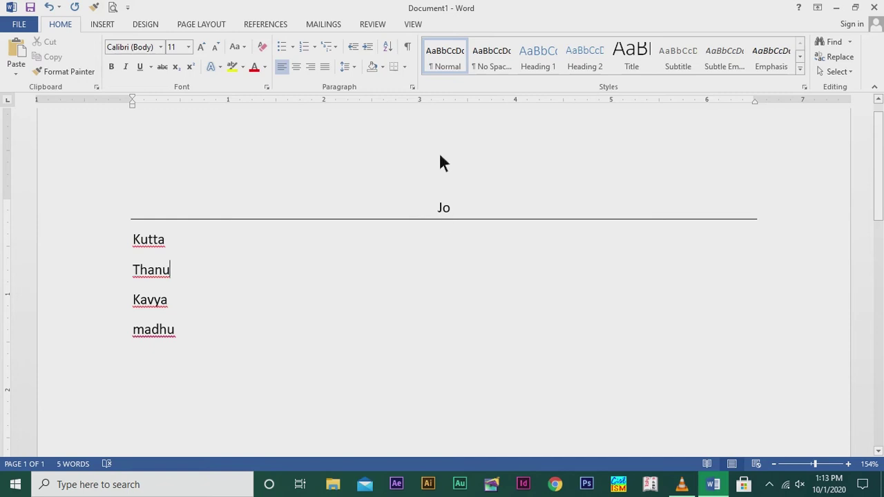
Remove the border from the first name with No Border and align it left again
left_click_drag(433, 205, 469, 217)
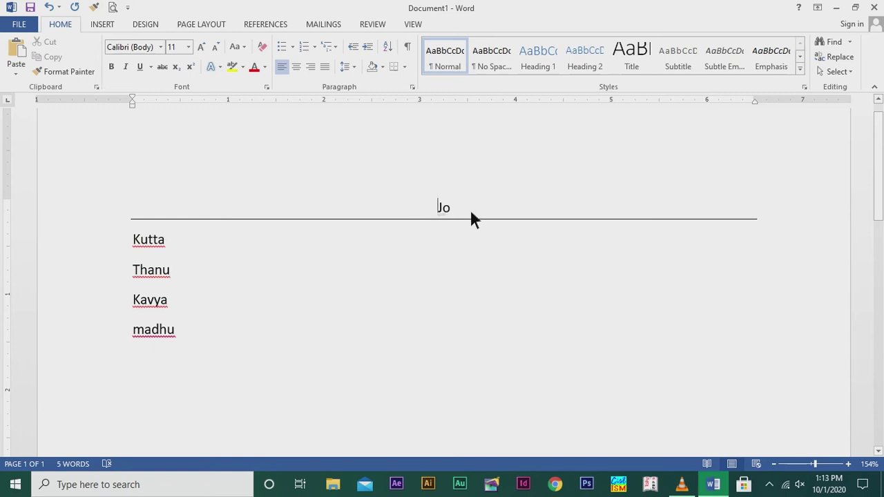
left_click(189, 46)
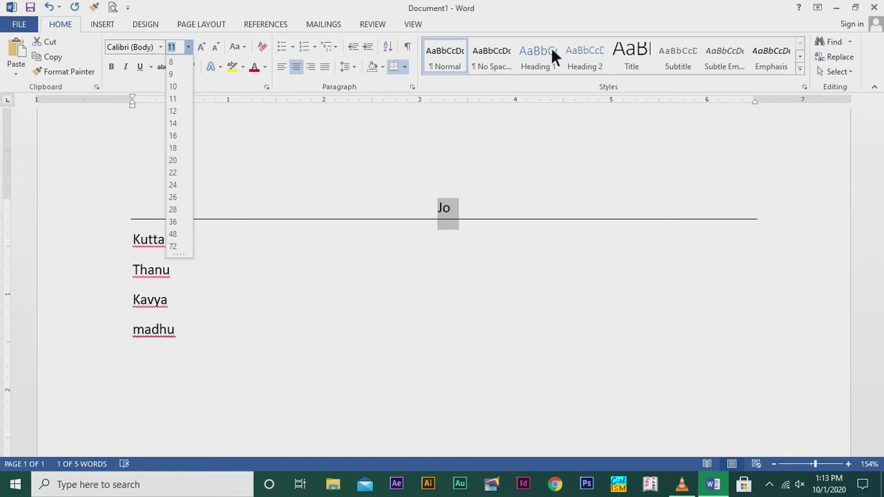
left_click(408, 167)
left_click(408, 67)
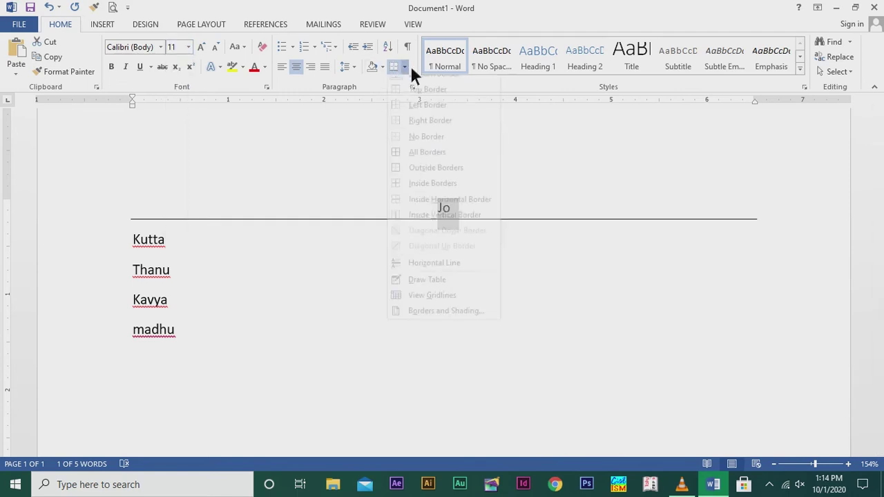
left_click(418, 147)
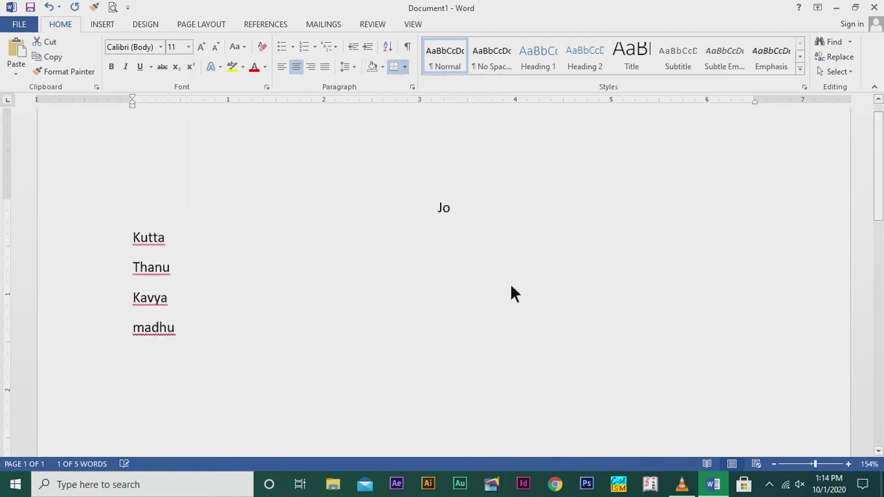
left_click(283, 65)
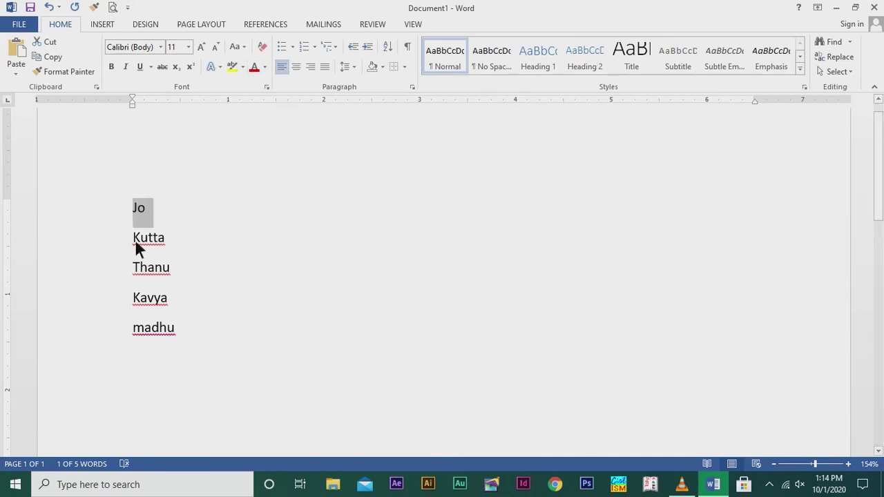
left_click(260, 269)
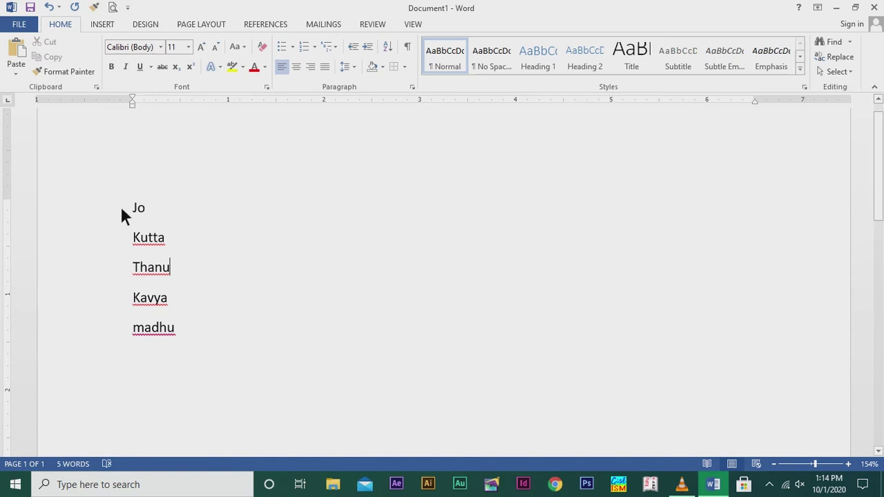
Sort the five names by paragraphs as text in ascending order
left_click_drag(134, 197, 169, 332)
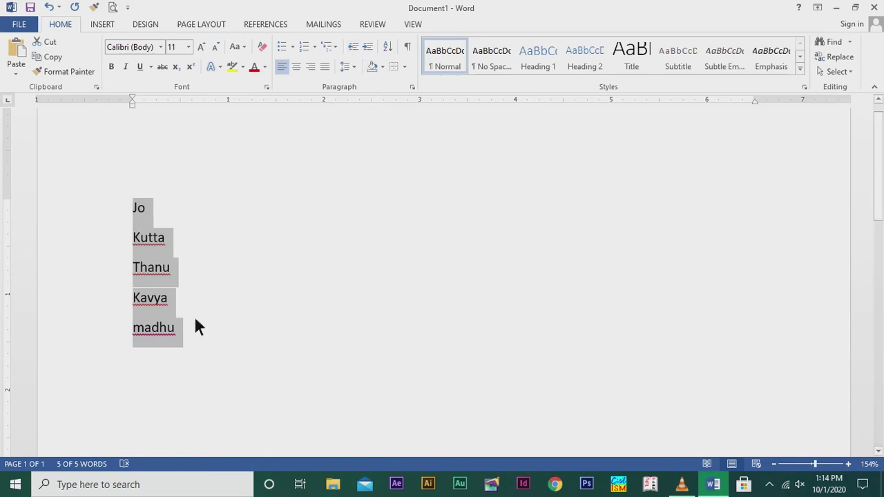
left_click(390, 47)
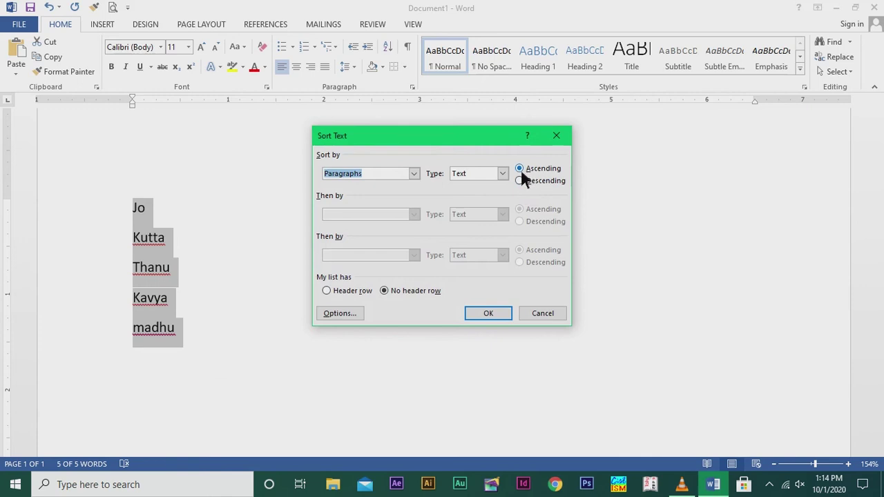
left_click(522, 172)
left_click(499, 311)
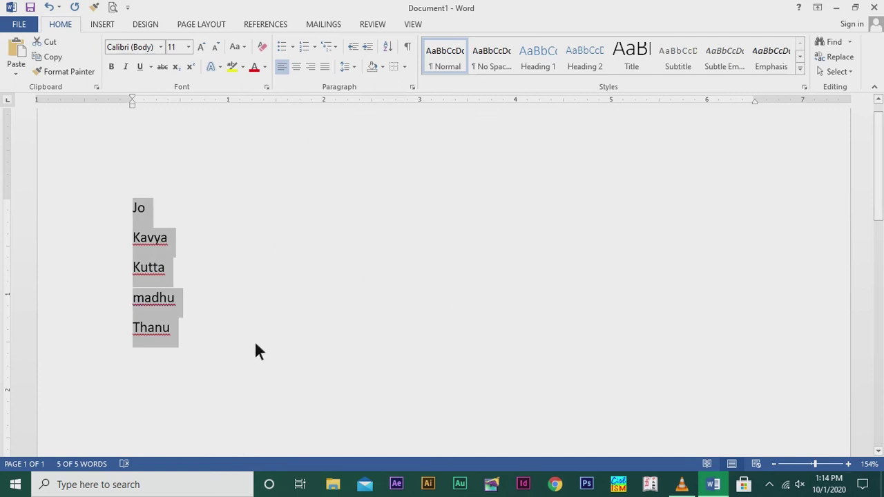
left_click(268, 216)
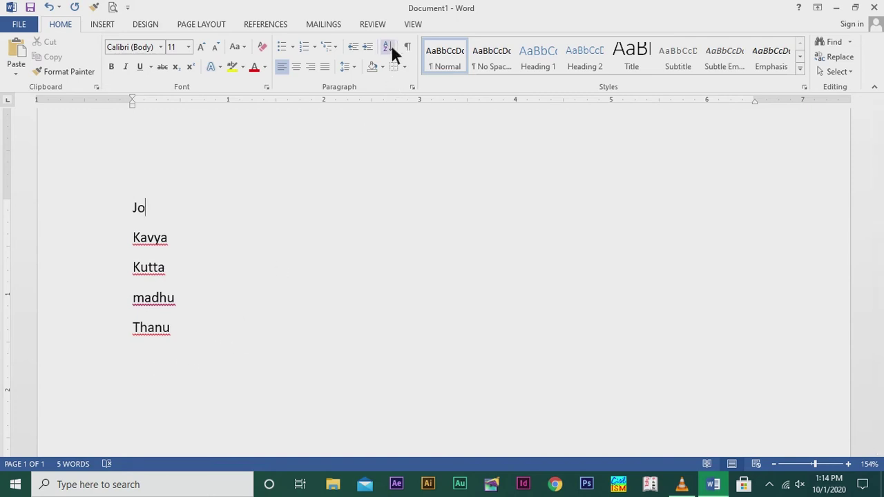
Sort the five names by paragraphs as text in descending order
left_click_drag(127, 203, 185, 343)
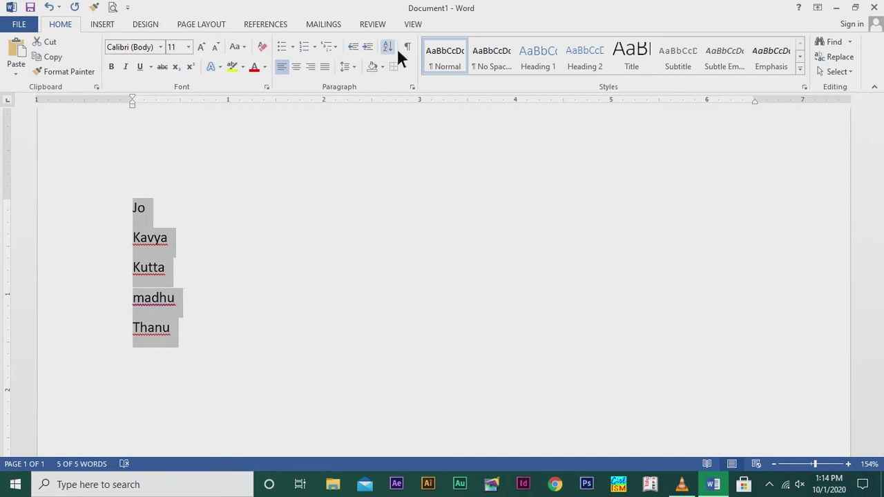
left_click(396, 48)
left_click(527, 184)
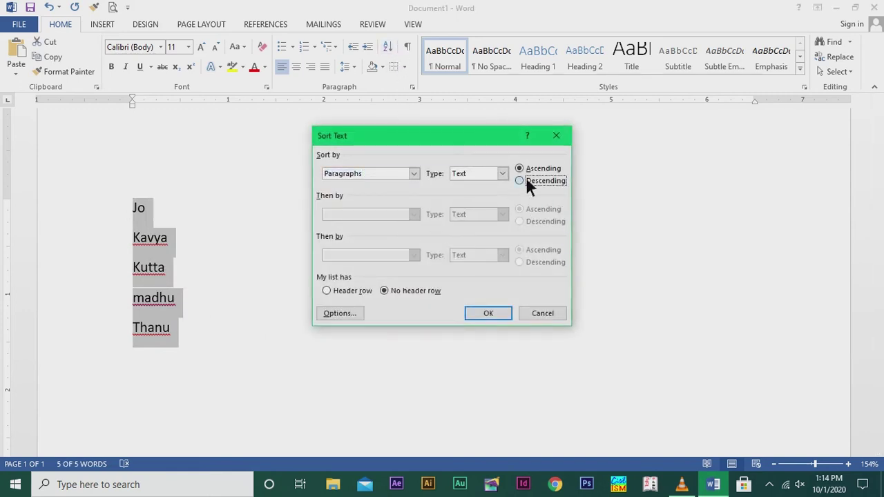
left_click(476, 310)
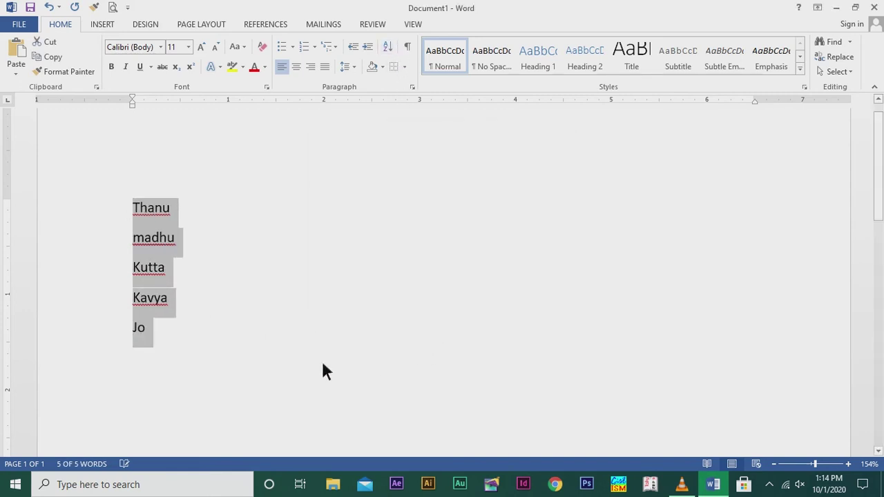
left_click(348, 272)
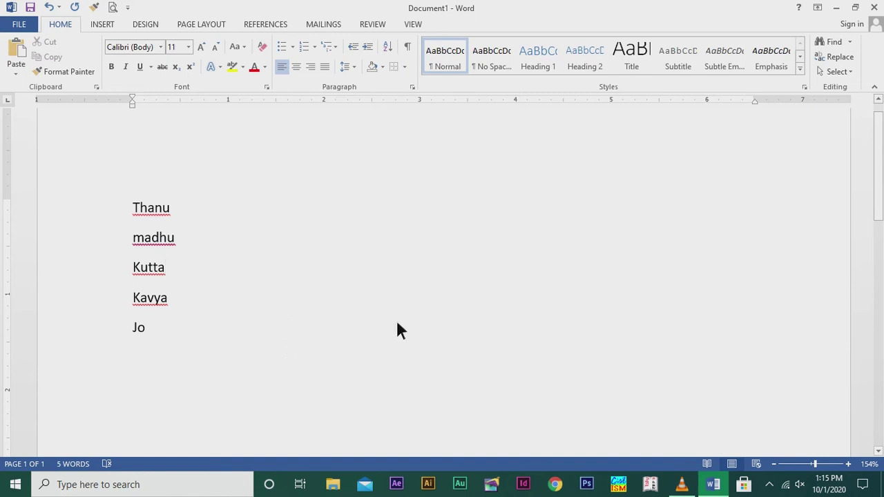
Copy the five names and paste them into the last line of the list
left_click_drag(127, 203, 209, 345)
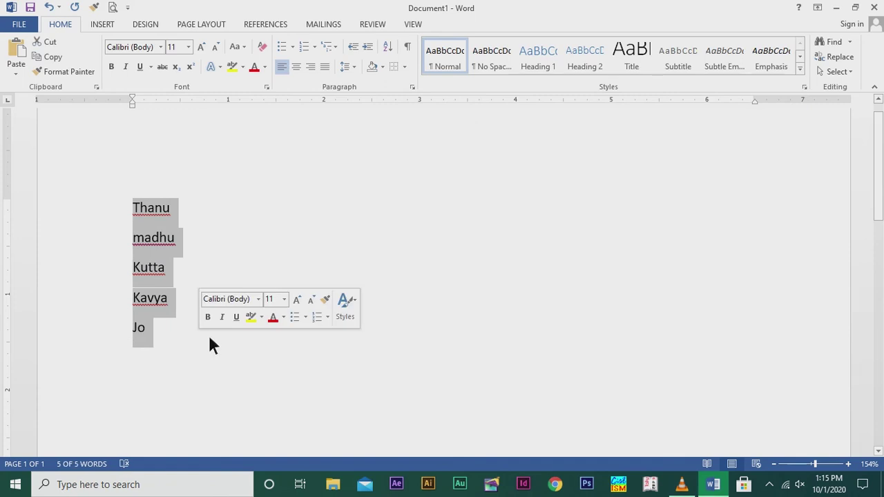
left_click(62, 55)
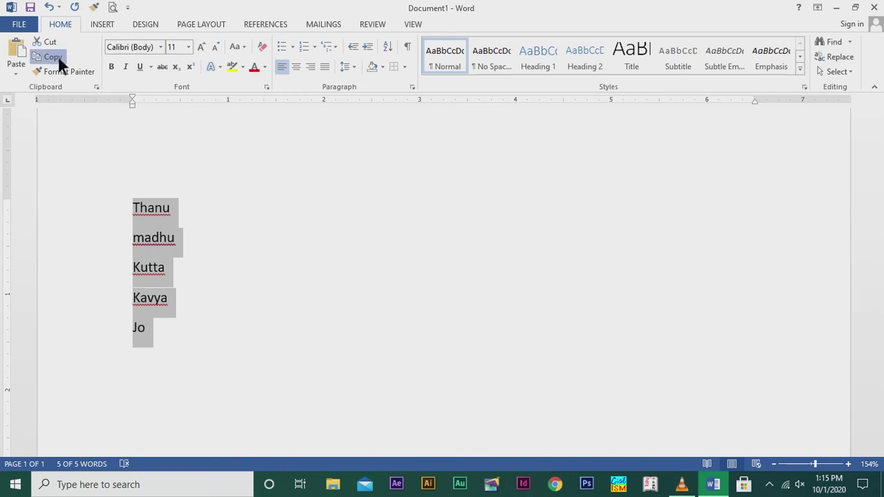
left_click(134, 371)
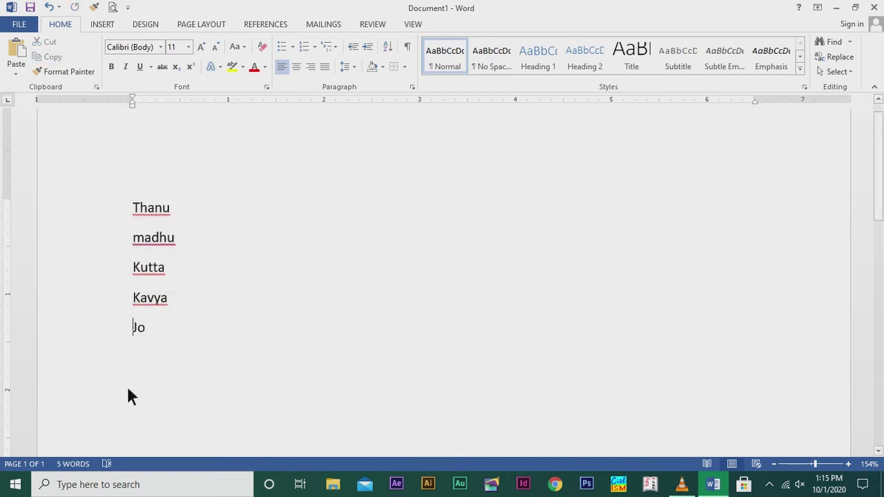
left_click(16, 70)
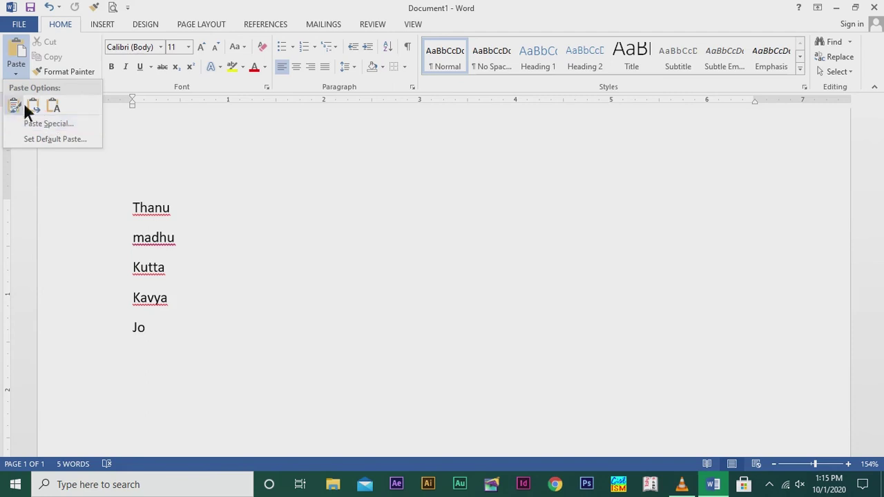
left_click(20, 60)
left_click(20, 57)
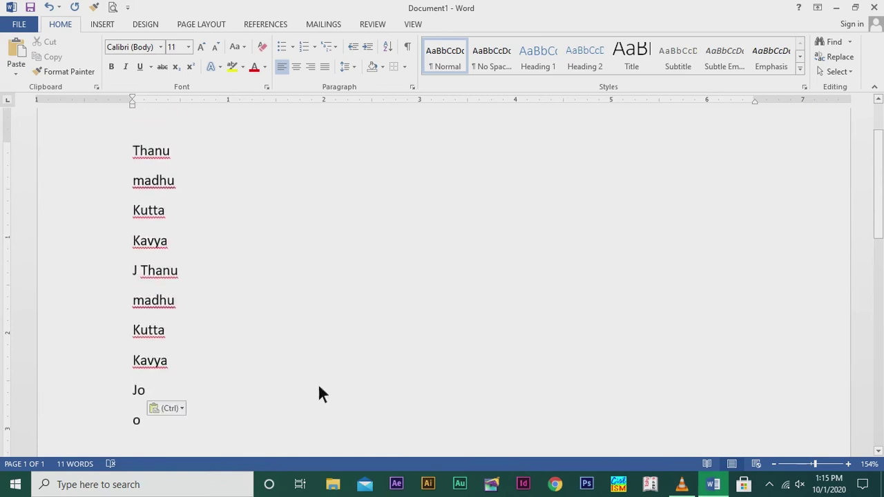
Start the pasted names on their own line and delete the stray "J" and "o" around them
left_click(145, 271)
key("Return")
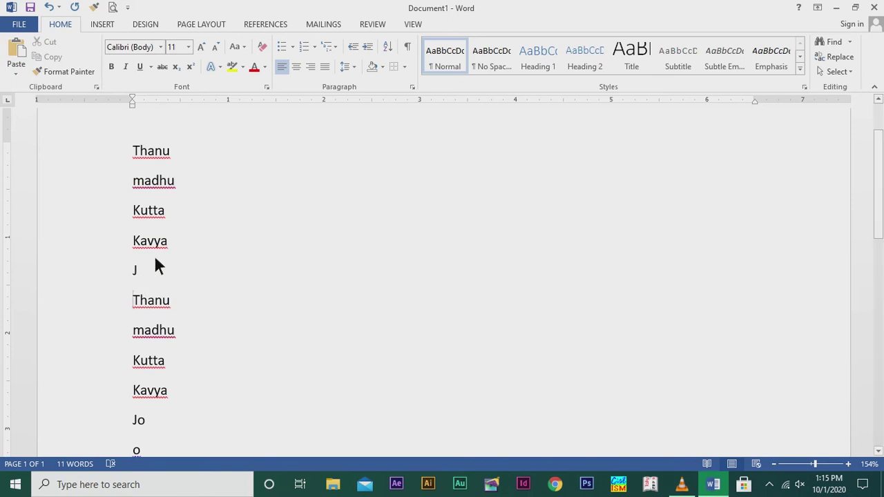
left_click_drag(126, 274, 144, 270)
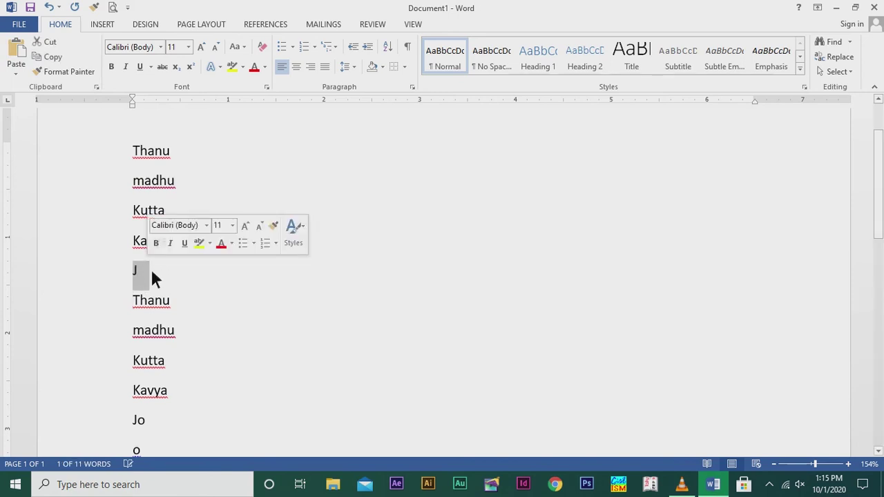
key("BackSpace")
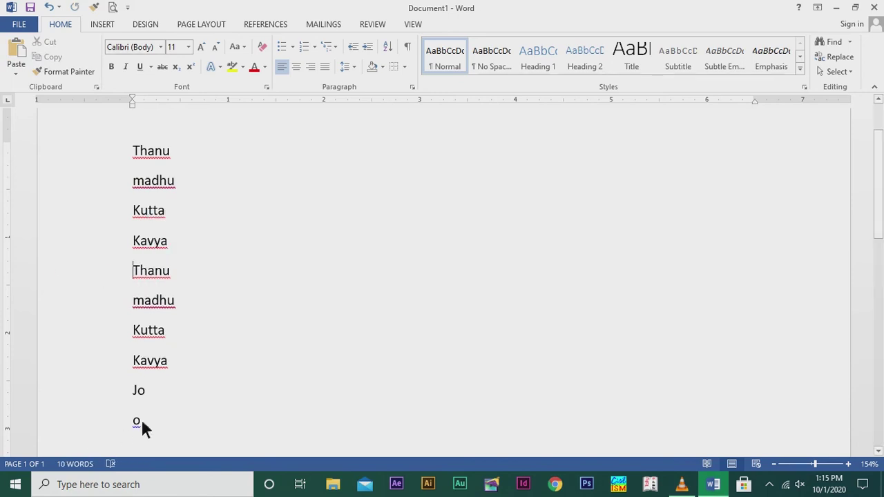
double_click(141, 425)
key("BackSpace")
scroll(382, 331, "up", 1)
scroll(346, 428, "down", 1)
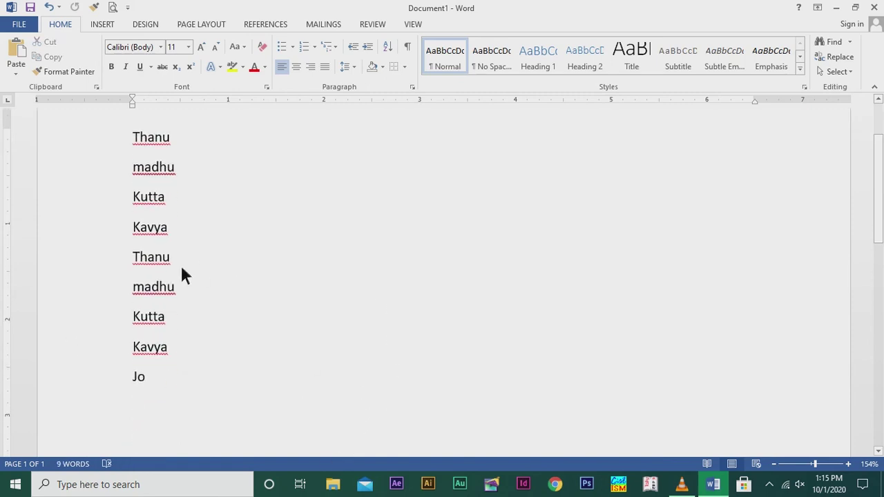
scroll(259, 269, "up", 1)
scroll(428, 303, "down", 1)
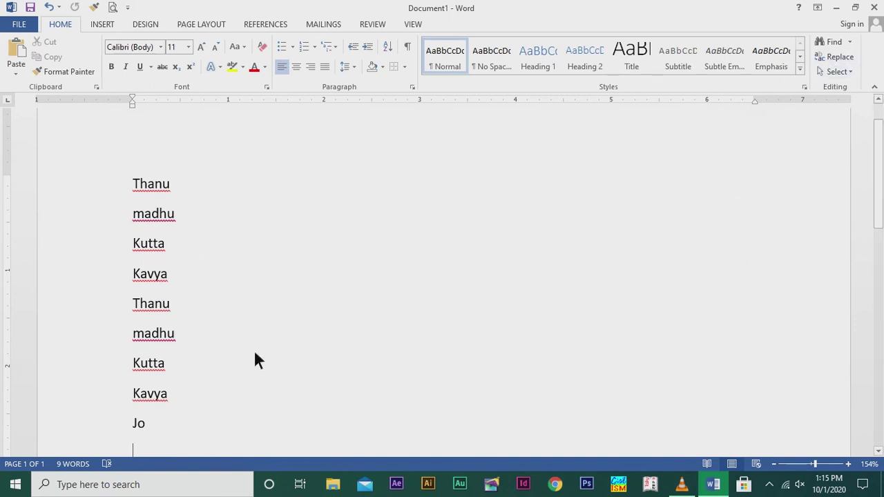
scroll(257, 352, "down", 2)
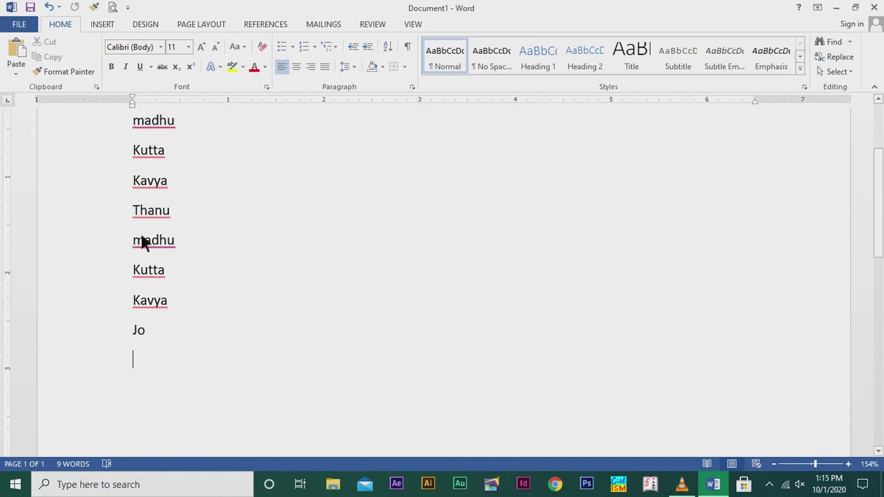
Search the document for the second name in the list using Find
left_click_drag(141, 248, 203, 253)
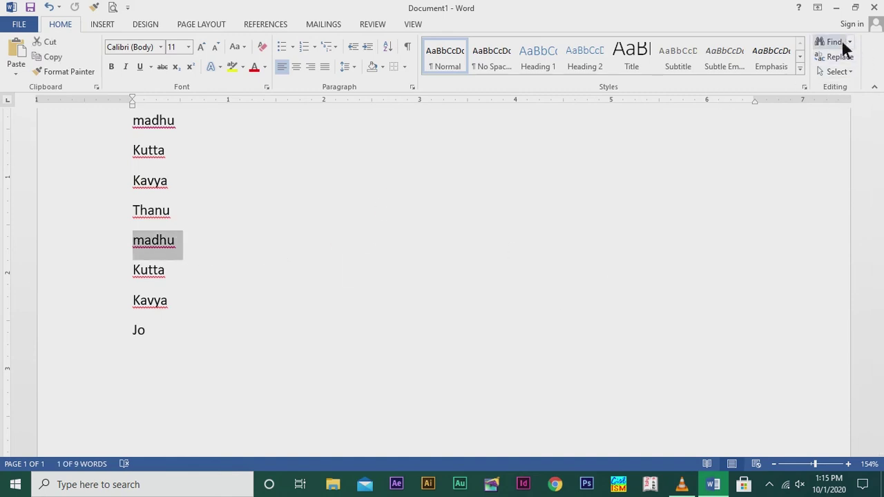
left_click(422, 241)
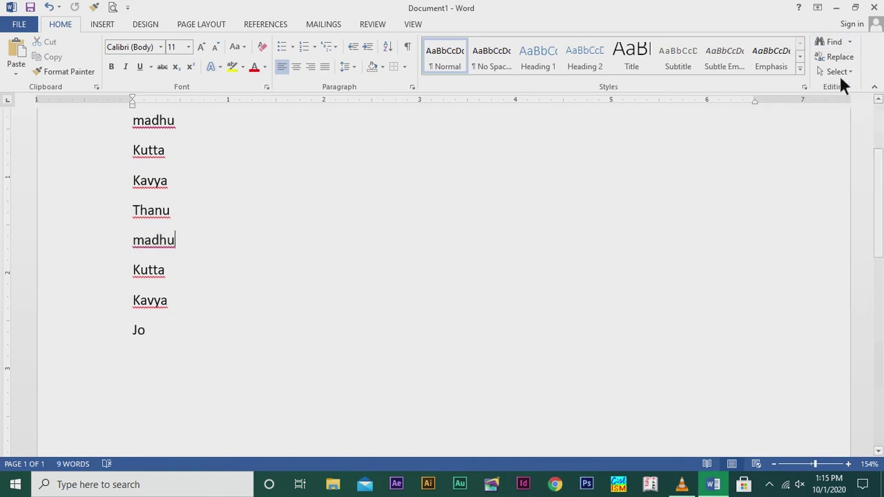
left_click(843, 42)
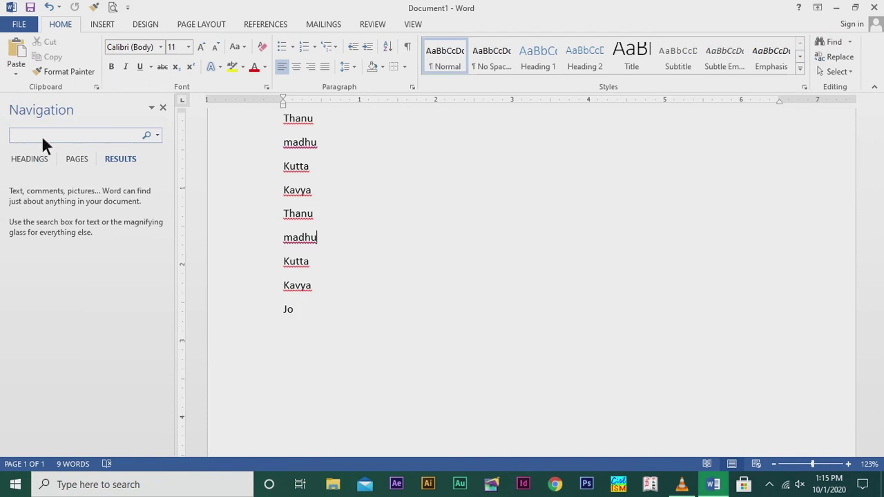
type("find")
key("BackSpace")
key("BackSpace")
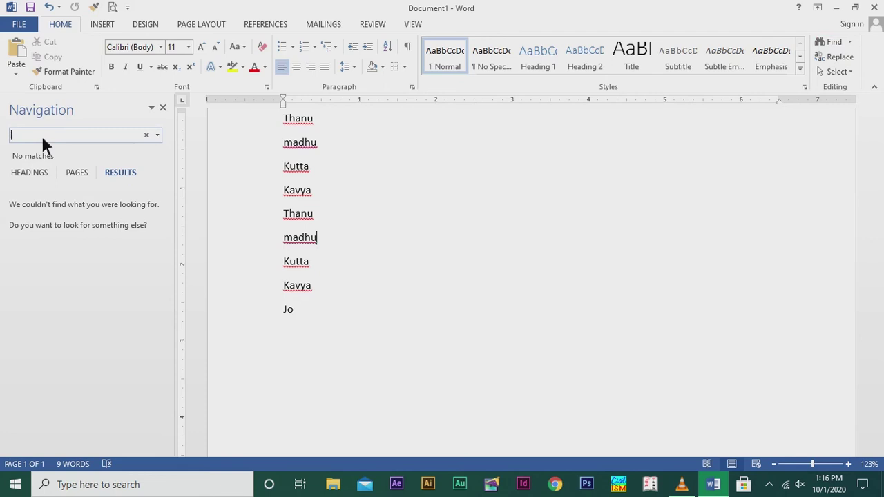
type("madhu")
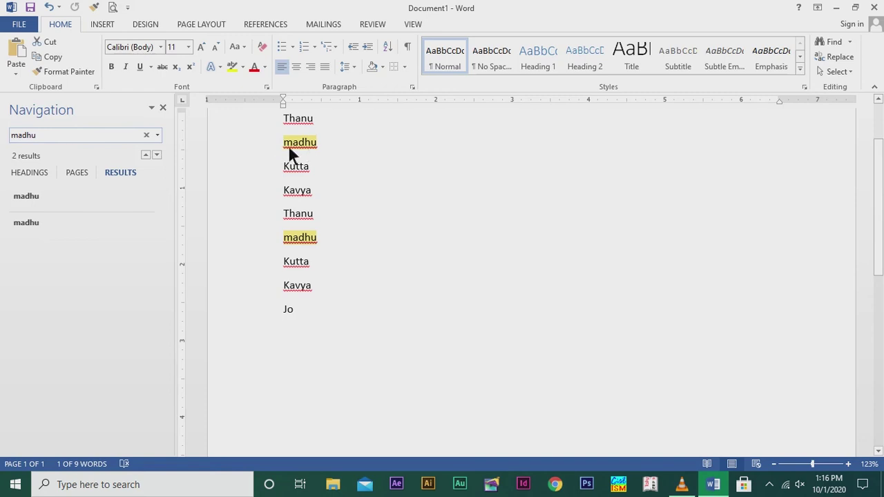
Replace all occurrences of the searched name with a spelling that ends in "i" instead of "u"
left_click(851, 66)
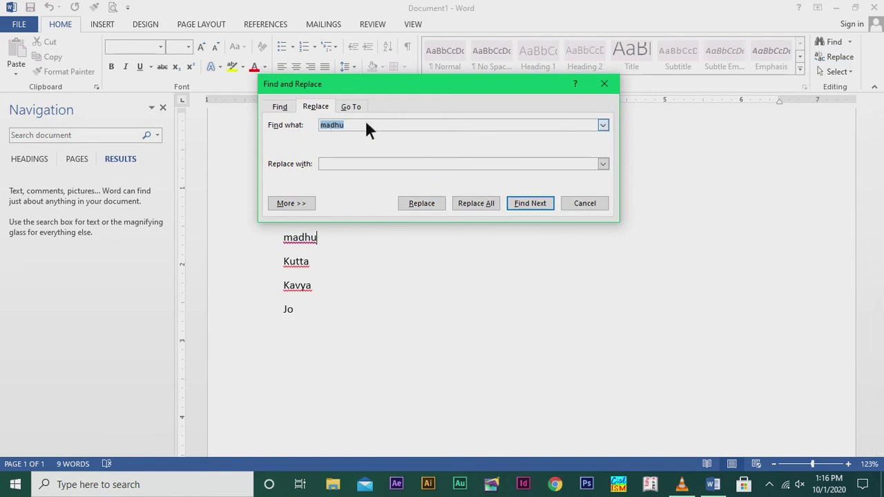
left_click(328, 160)
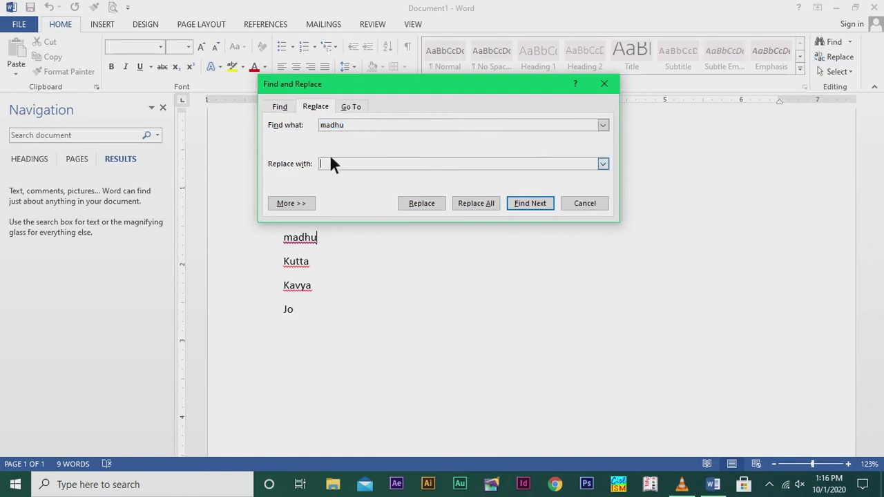
type("madhi")
left_click(483, 203)
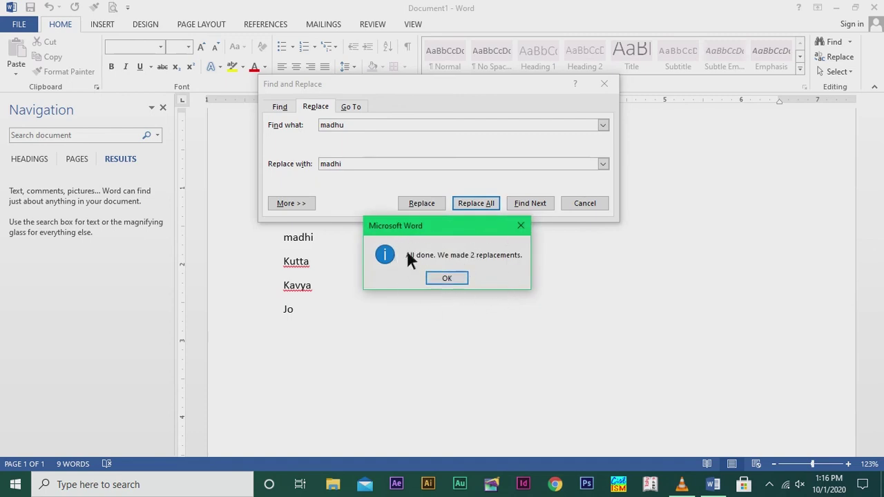
Close the Find and Replace dialog and check both replaced names in the list
left_click(447, 277)
left_click(606, 83)
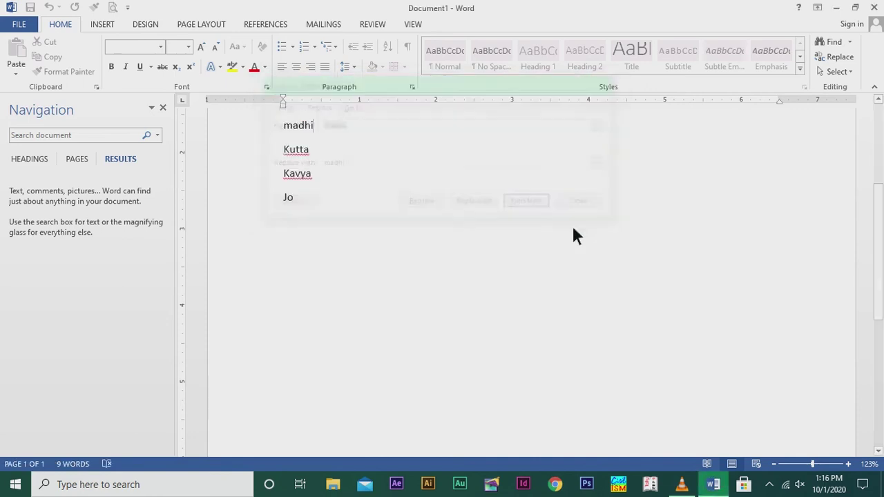
scroll(338, 228, "up", 4)
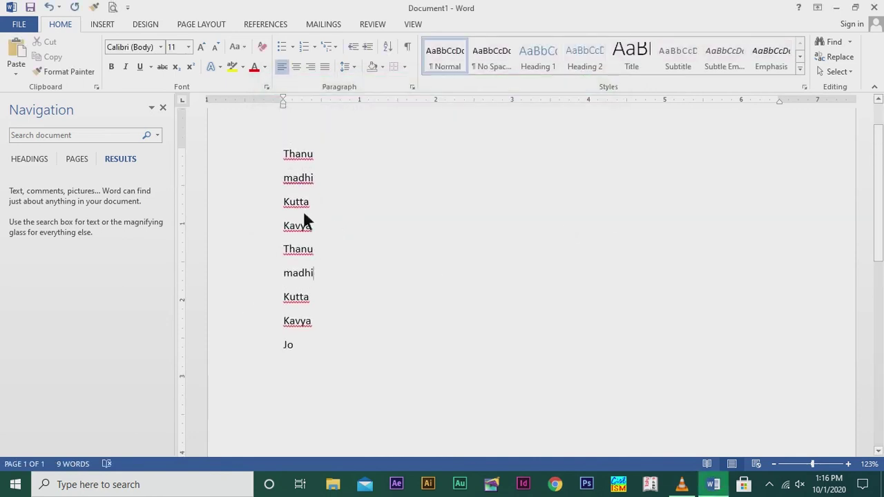
left_click(368, 225)
double_click(326, 185)
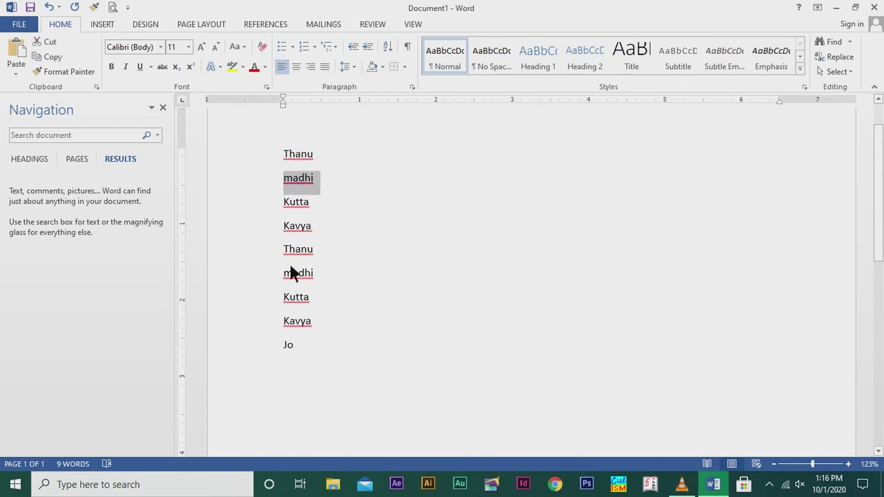
double_click(324, 276)
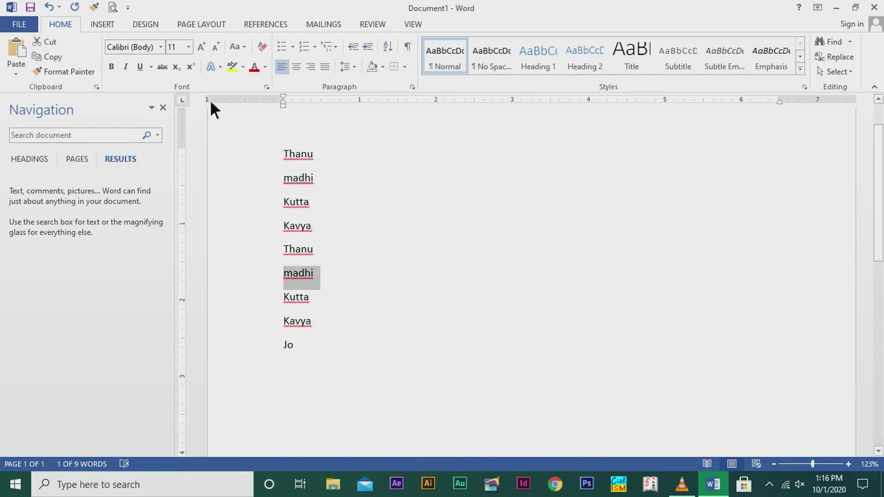
Close the Navigation pane and delete the whole list of names from the document
left_click(163, 109)
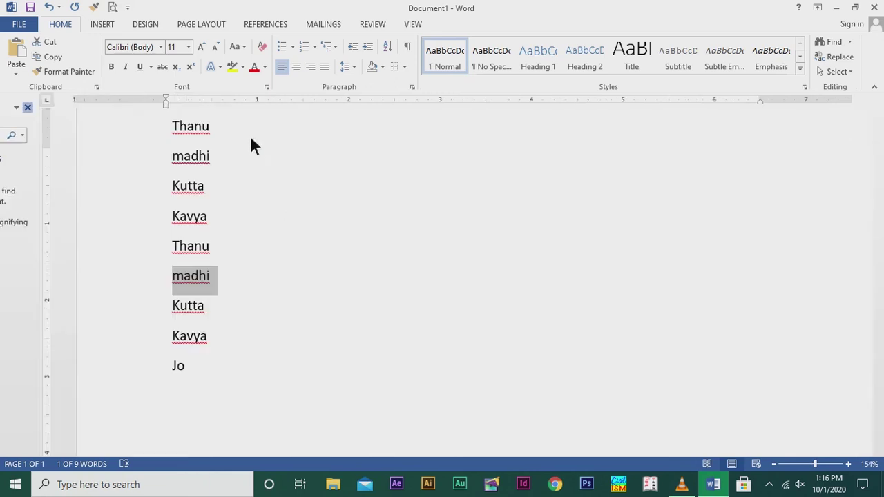
scroll(462, 373, "up", 1)
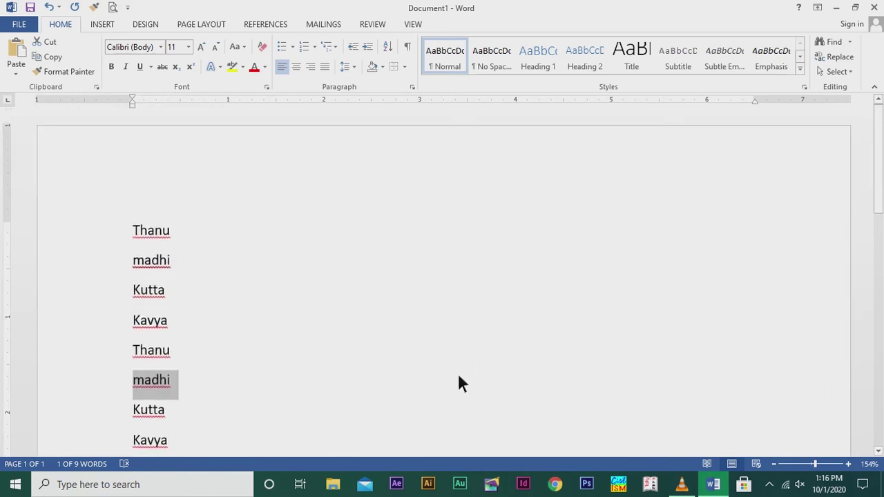
scroll(449, 365, "down", 1)
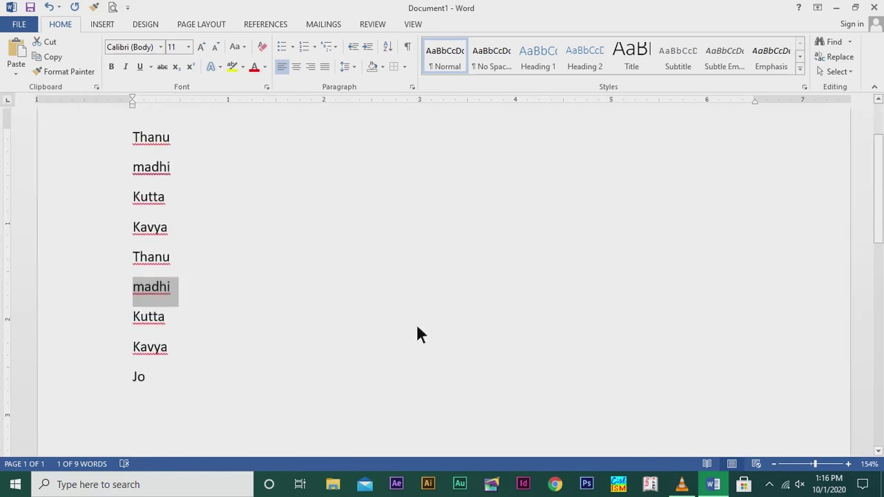
scroll(435, 349, "up", 3)
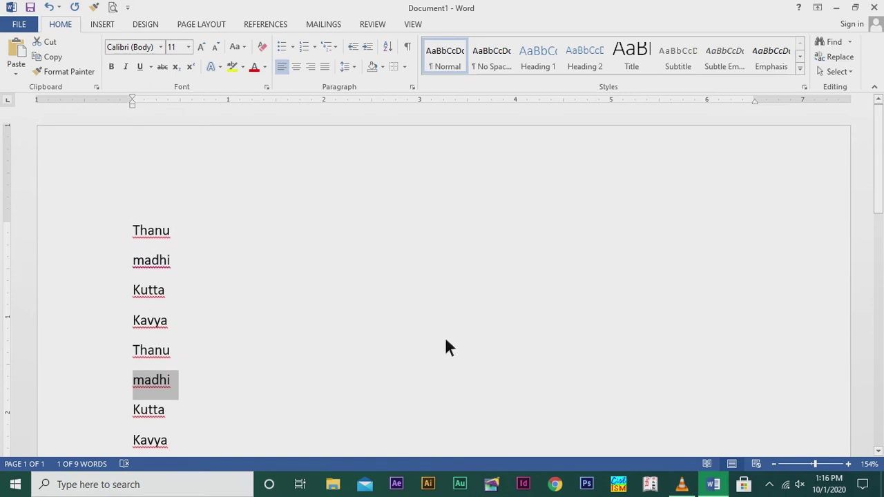
scroll(442, 338, "down", 3)
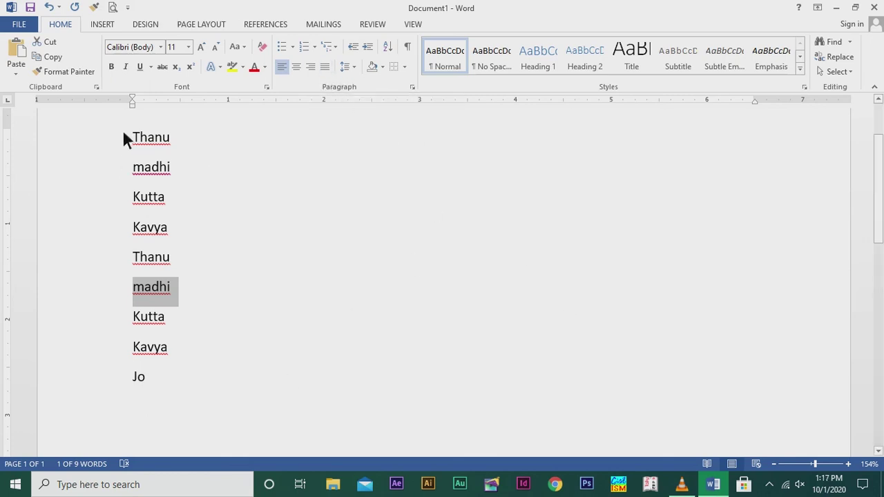
left_click_drag(136, 137, 208, 378)
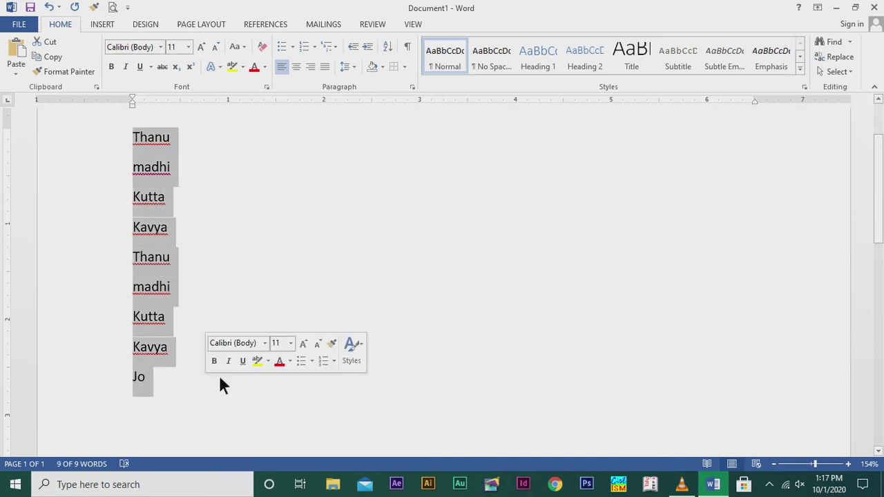
key("Delete")
scroll(290, 388, "up", 2)
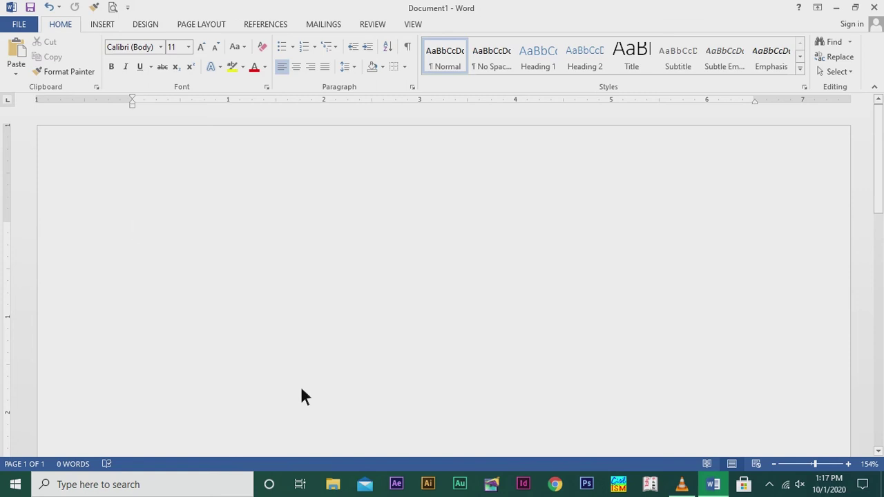
Generate six paragraphs of sample text in the empty document with =rand(6)
type("=")
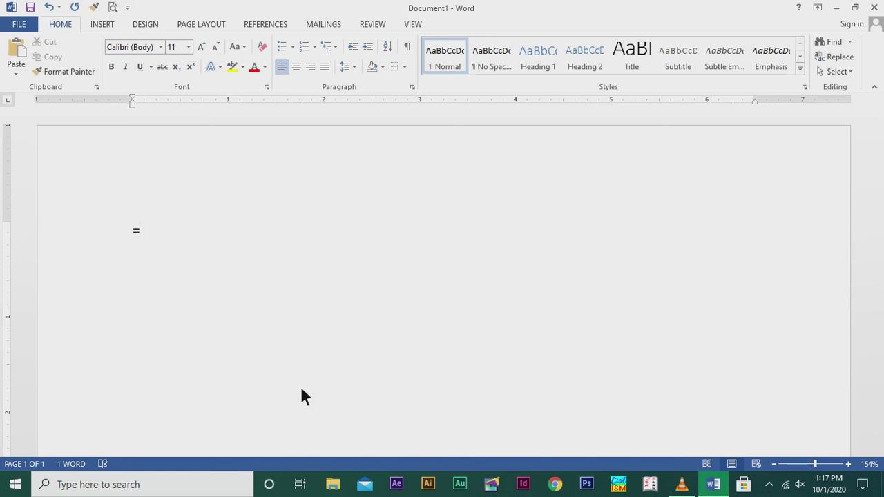
type("rand(6)")
key("Return")
scroll(384, 286, "up", 3)
scroll(438, 375, "down", 1)
scroll(507, 391, "up", 4)
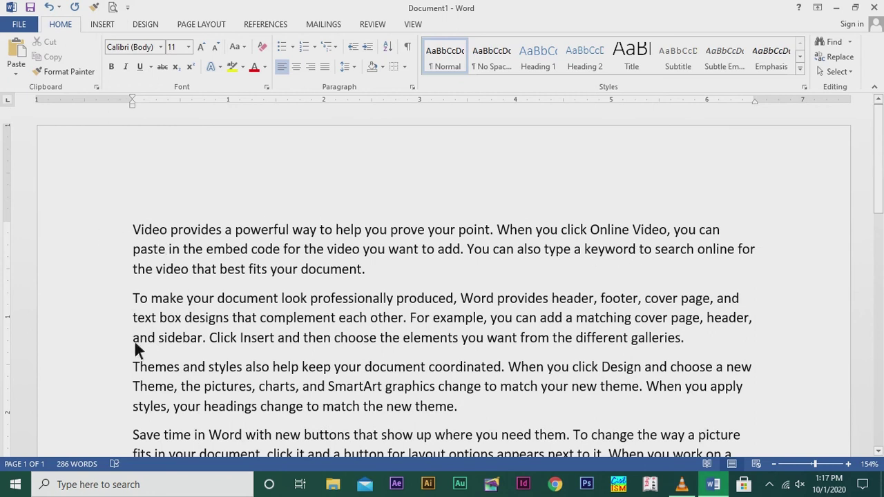
scroll(207, 384, "down", 2)
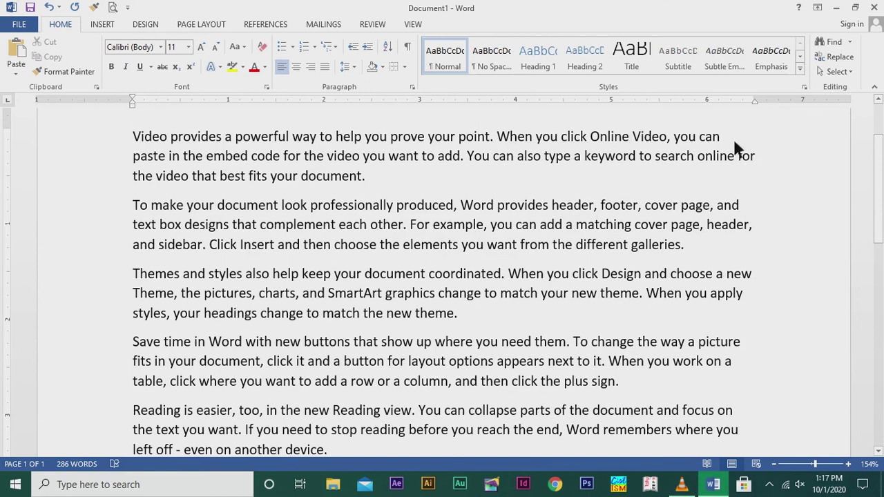
scroll(752, 272, "up", 2)
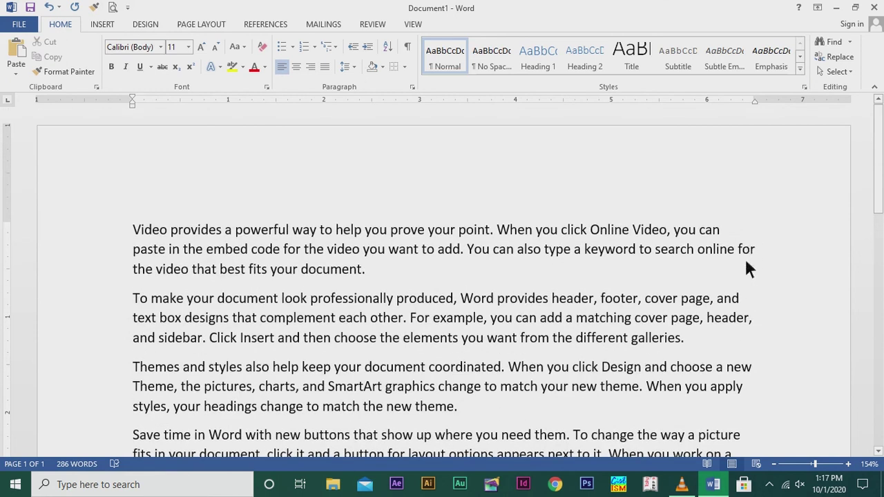
scroll(700, 345, "down", 3)
scroll(673, 354, "up", 3)
Justify all the sample paragraphs so the text spreads evenly between both margins
key("ctrl+a")
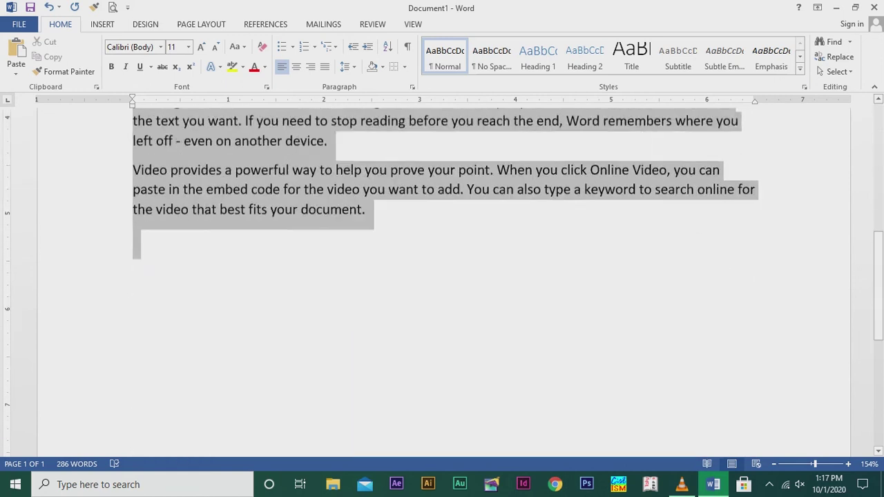
scroll(597, 390, "up", 10)
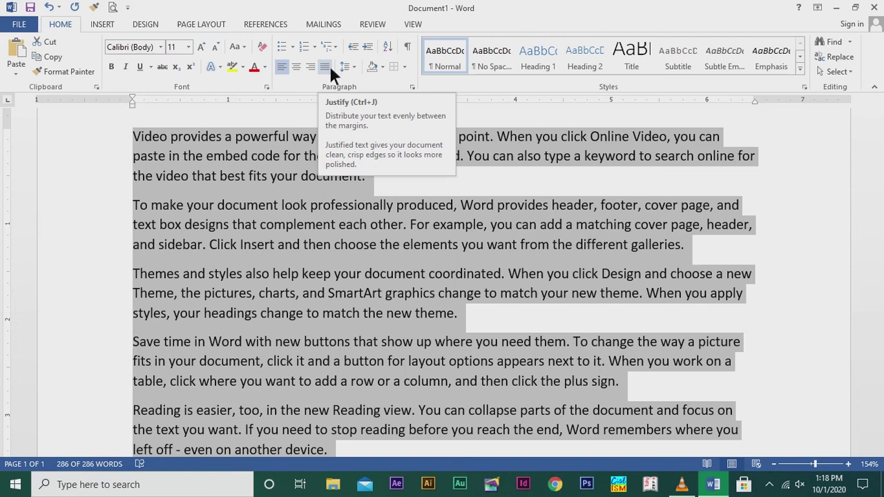
left_click(325, 67)
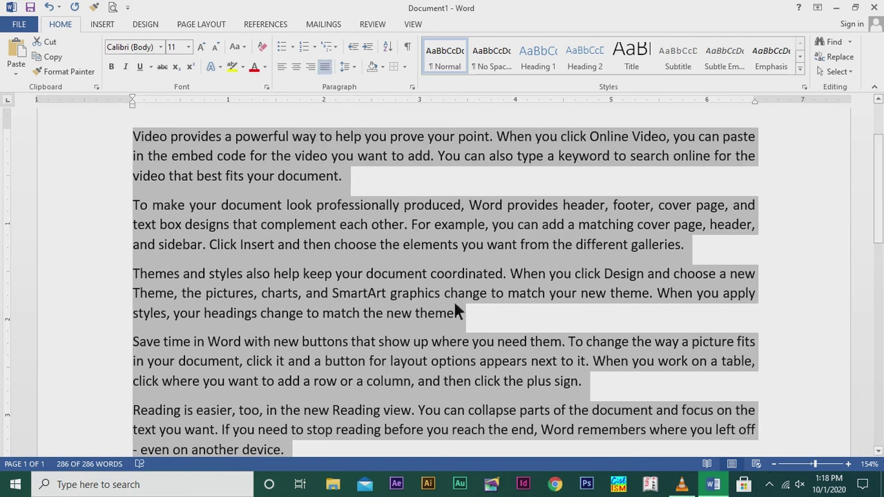
left_click(814, 319)
scroll(749, 352, "down", 3)
scroll(756, 338, "up", 2)
scroll(760, 338, "up", 2)
scroll(753, 334, "down", 1)
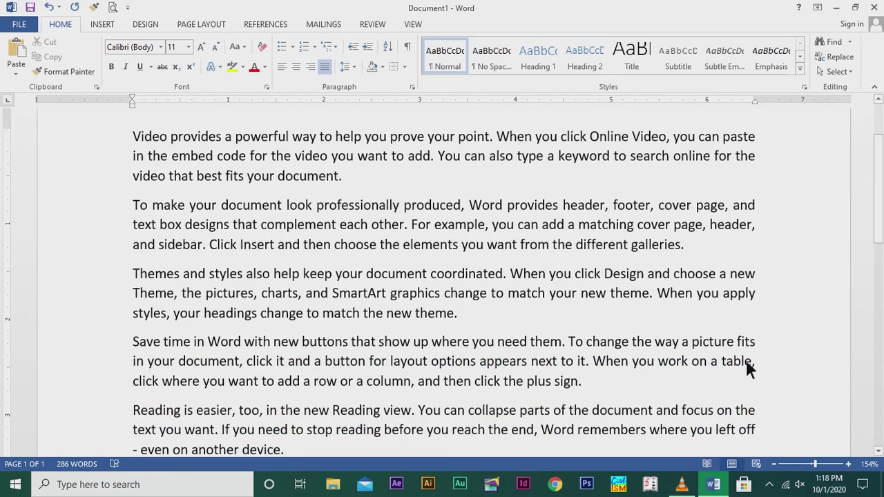
Switch all the paragraphs to left alignment and back to justified to compare their line edges
key("ctrl+a")
key("ctrl+l")
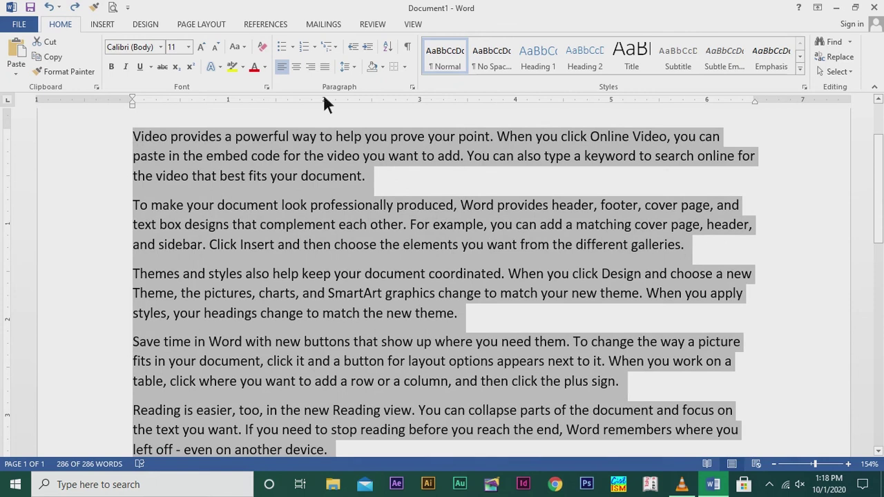
left_click(790, 236)
scroll(695, 314, "down", 1)
scroll(702, 310, "up", 1)
scroll(701, 307, "down", 2)
scroll(745, 203, "up", 2)
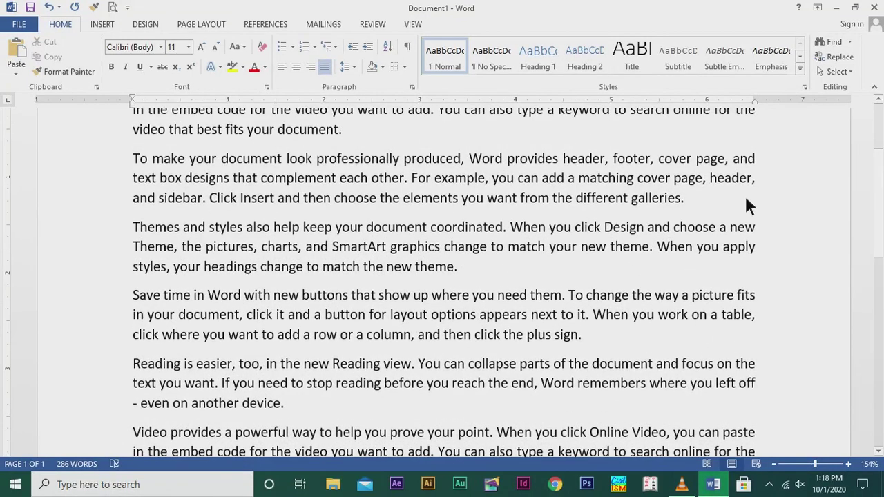
scroll(752, 283, "down", 2)
scroll(755, 281, "down", 1)
scroll(736, 278, "up", 3)
scroll(723, 263, "down", 3)
scroll(711, 280, "up", 2)
scroll(703, 277, "up", 2)
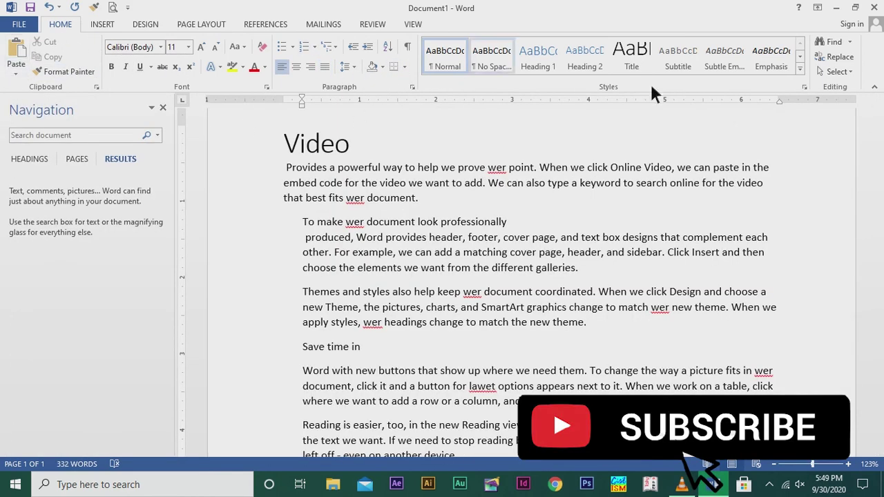
Display the commands for inserting objects such as tables, pictures and headers
left_click(108, 21)
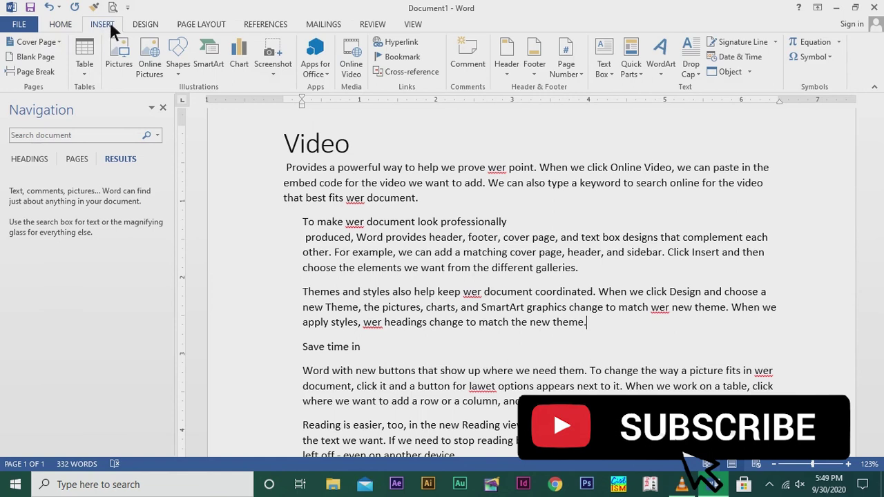